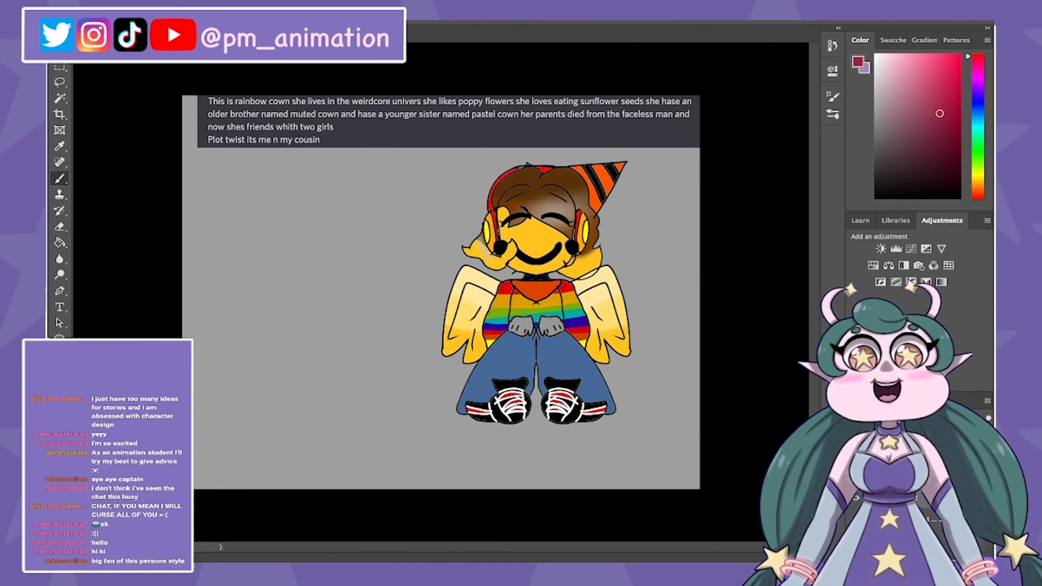
key("ctrl+t")
key("Escape")
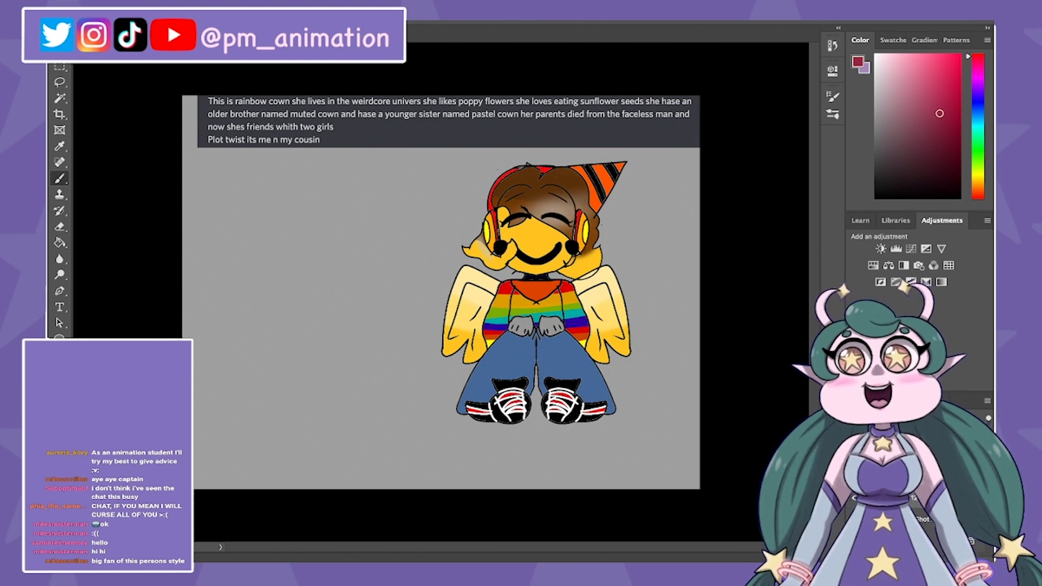
key("ctrl+t")
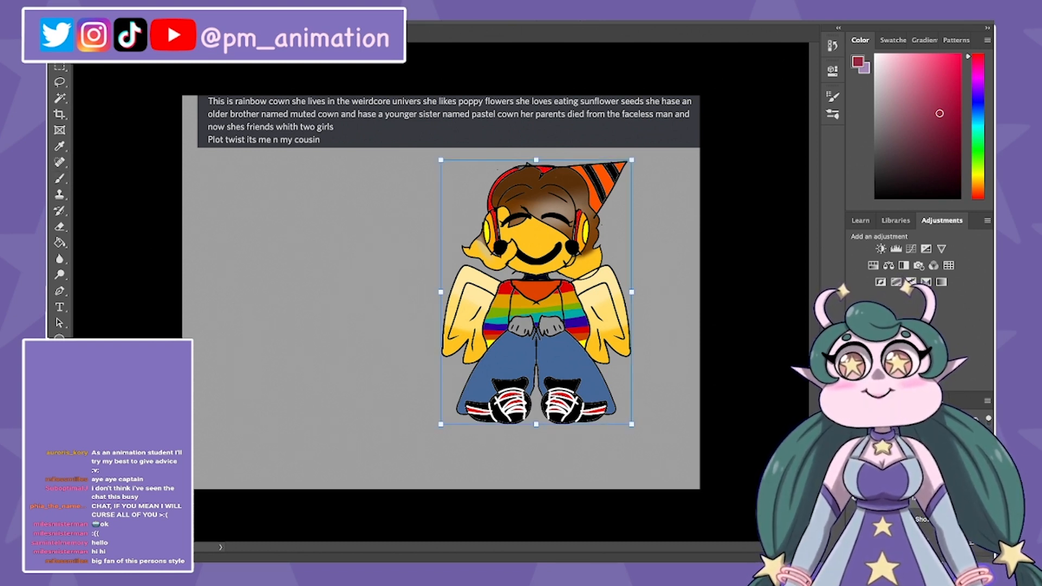
key("Escape")
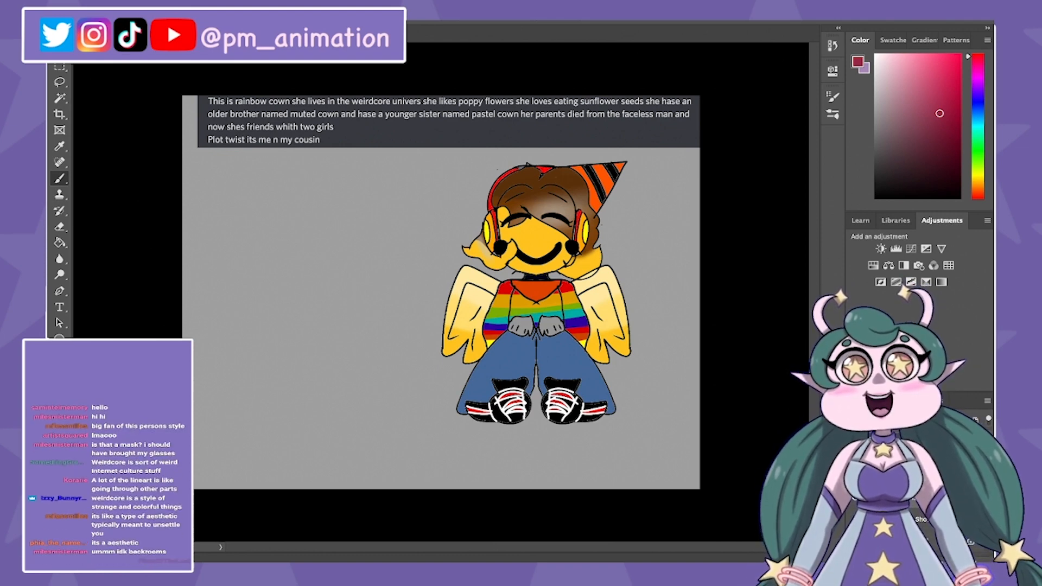
Step: Scale down the weirdcore reference images and the winged character and arrange them side by side directly below the description
left_click_drag(697, 231, 295, 239)
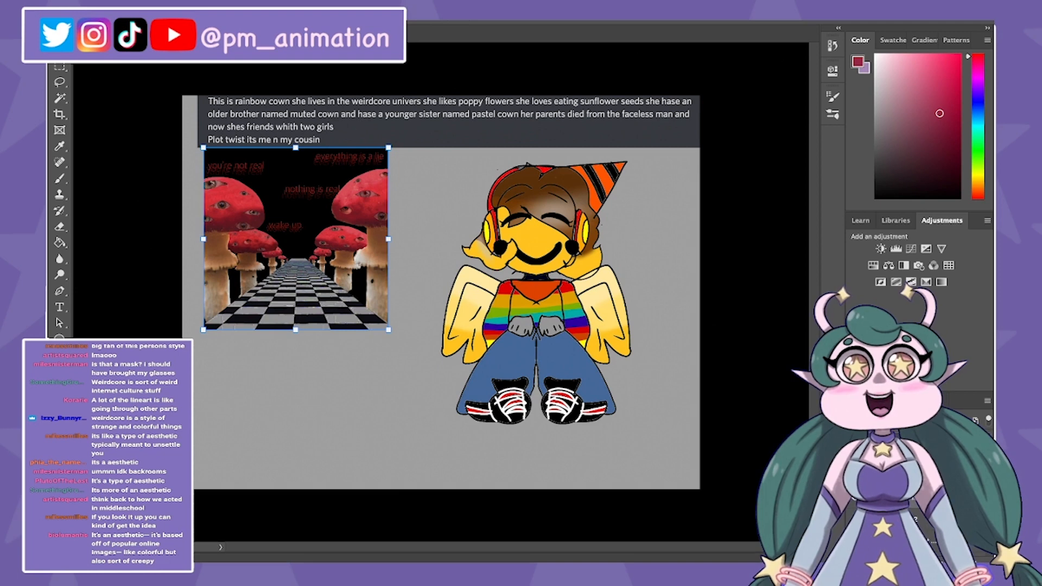
left_click_drag(387, 329, 333, 276)
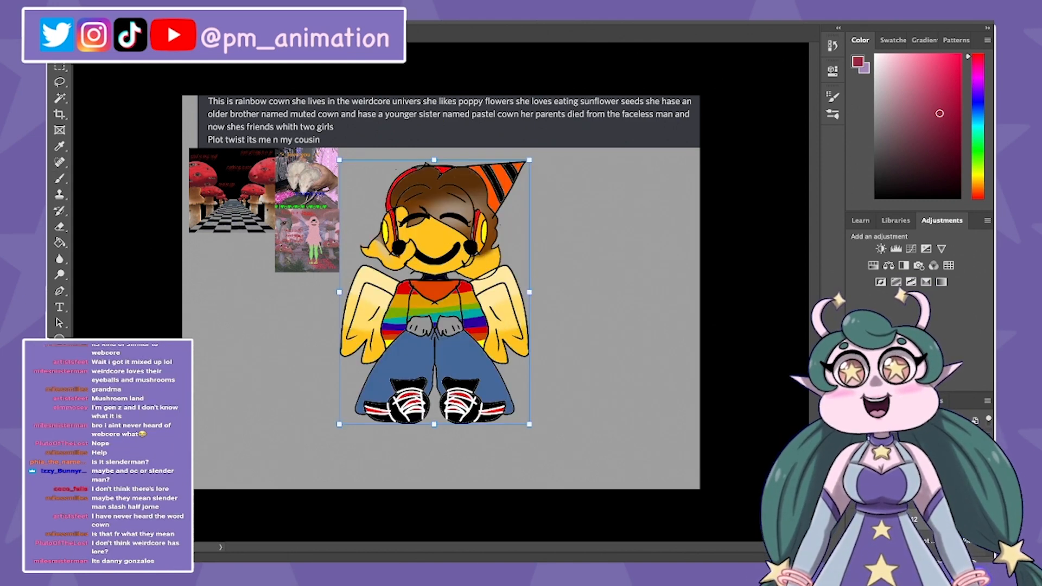
left_click_drag(530, 424, 479, 354)
key("Return")
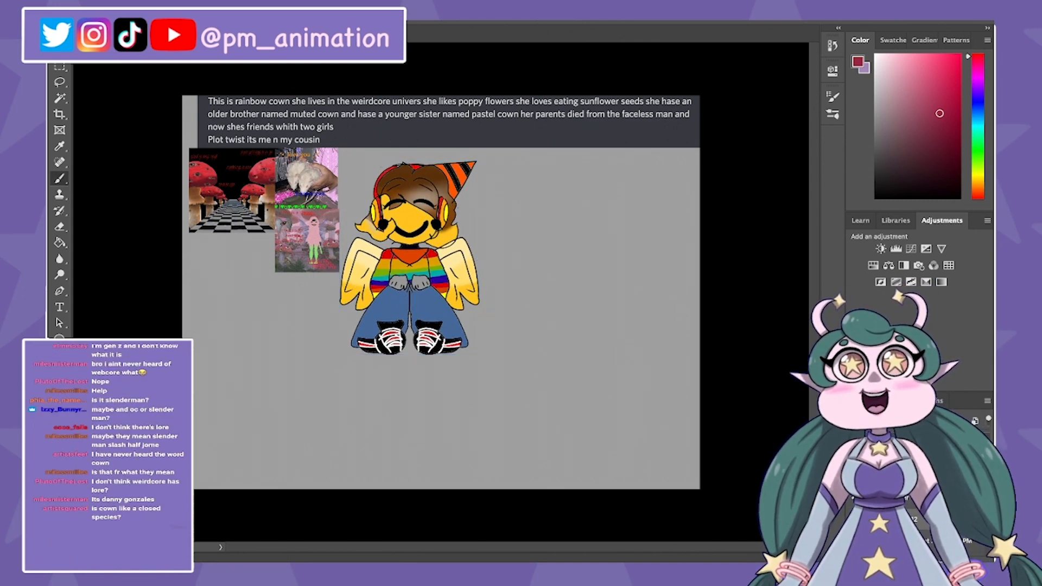
mouse_move(410, 258)
left_mouse_down()
mouse_move(418, 245)
mouse_move(410, 245)
left_mouse_up()
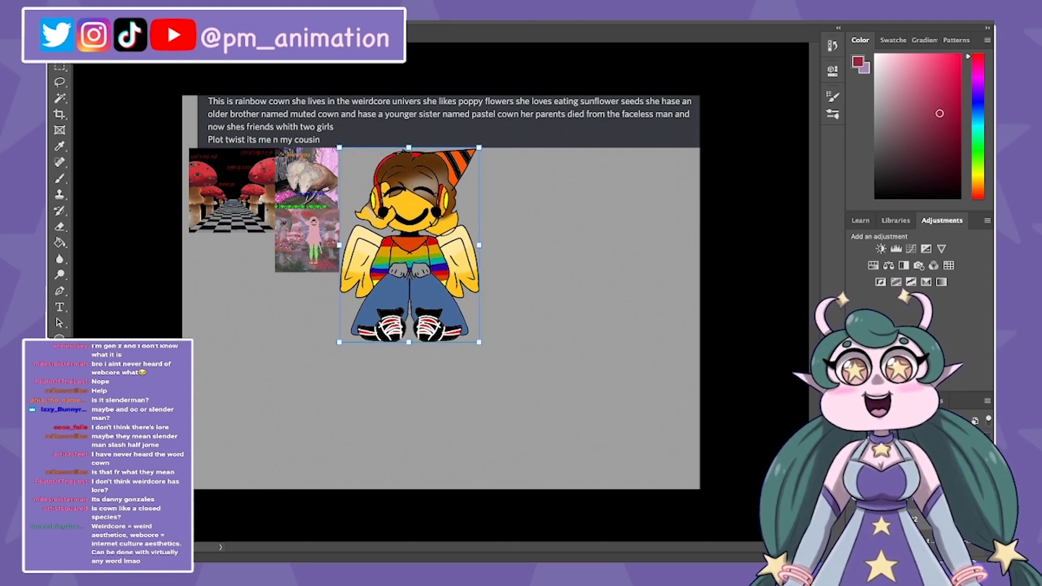
key("Return")
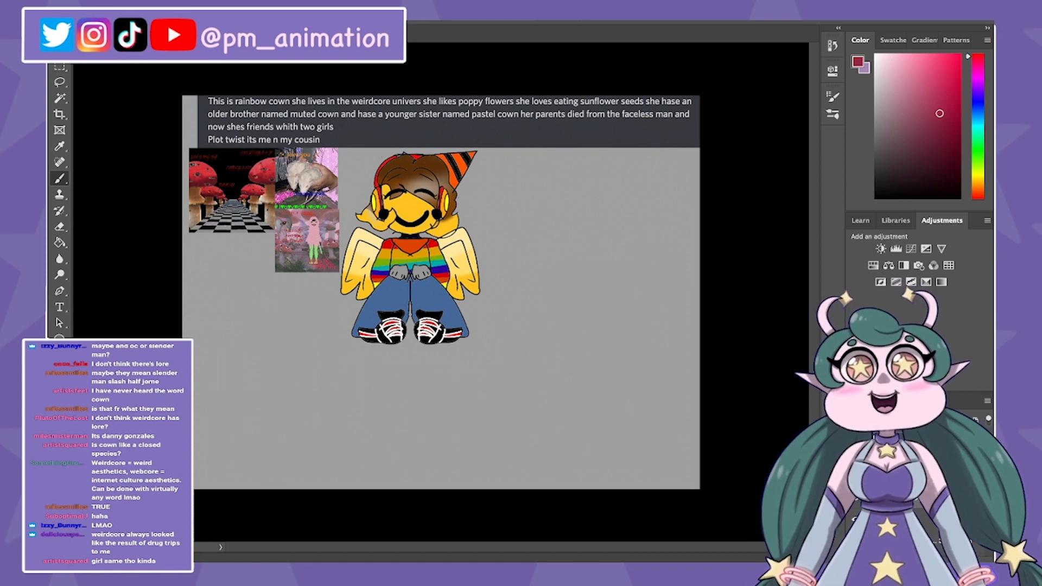
Step: Try a small dark red scribble in the gap between the reference images and the character's head
left_click_drag(353, 167, 352, 181)
left_click_drag(351, 174, 364, 183)
left_click_drag(367, 153, 351, 199)
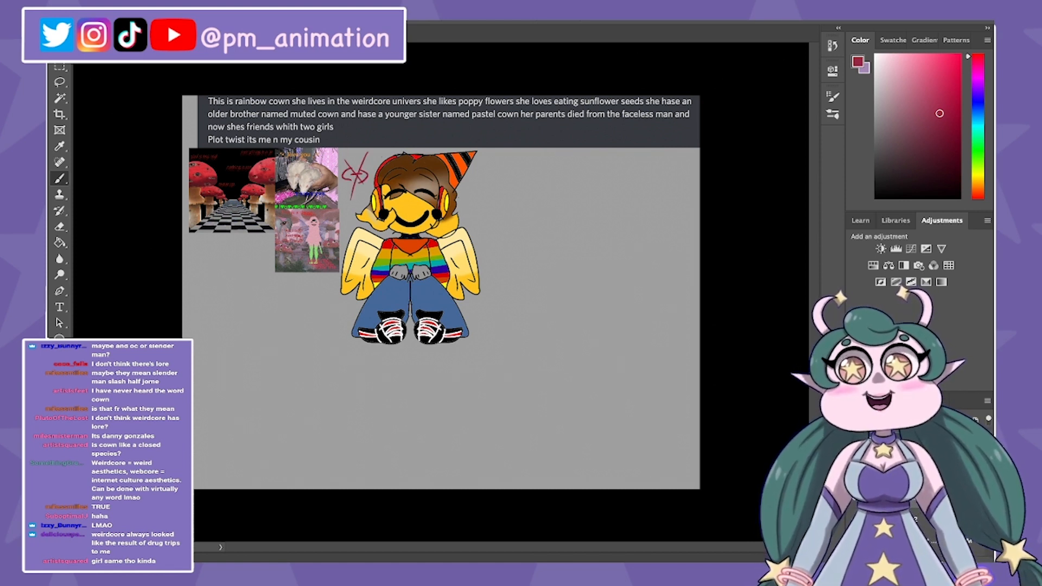
Step: Handwrite the black design notes "eyes (realistic/many)" and "Muted colors" as a list beside the character
mouse_move(544, 157)
left_mouse_down()
mouse_move(537, 177)
mouse_move(547, 172)
left_mouse_up()
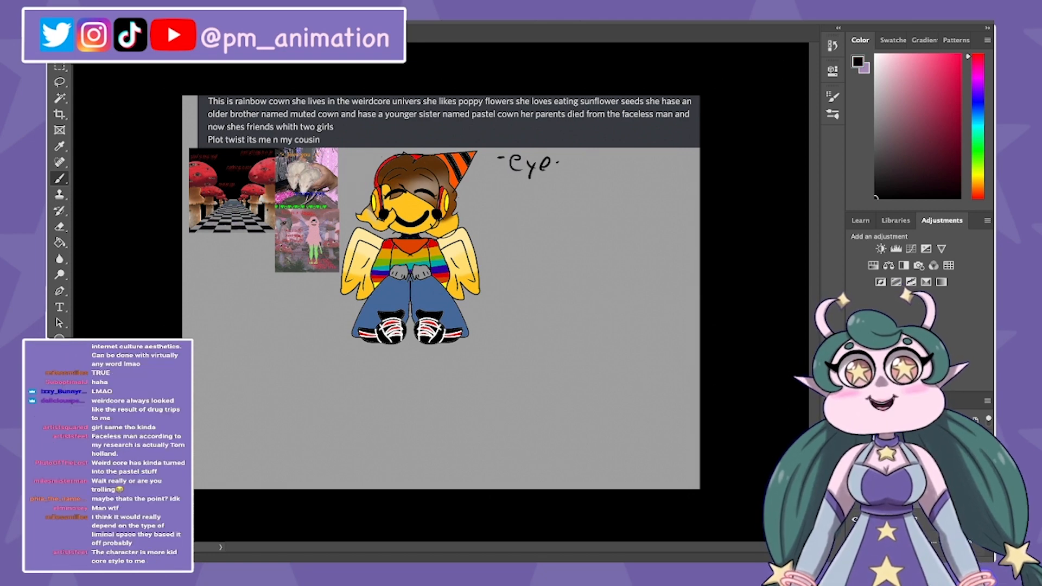
left_click_drag(563, 161, 552, 175)
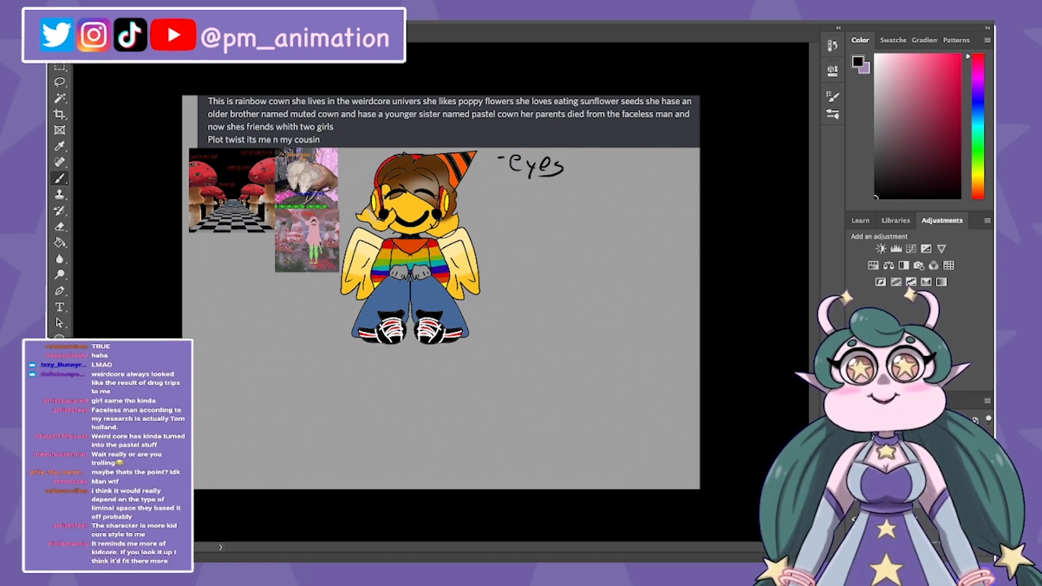
left_click_drag(582, 155, 575, 177)
left_click_drag(583, 176, 587, 164)
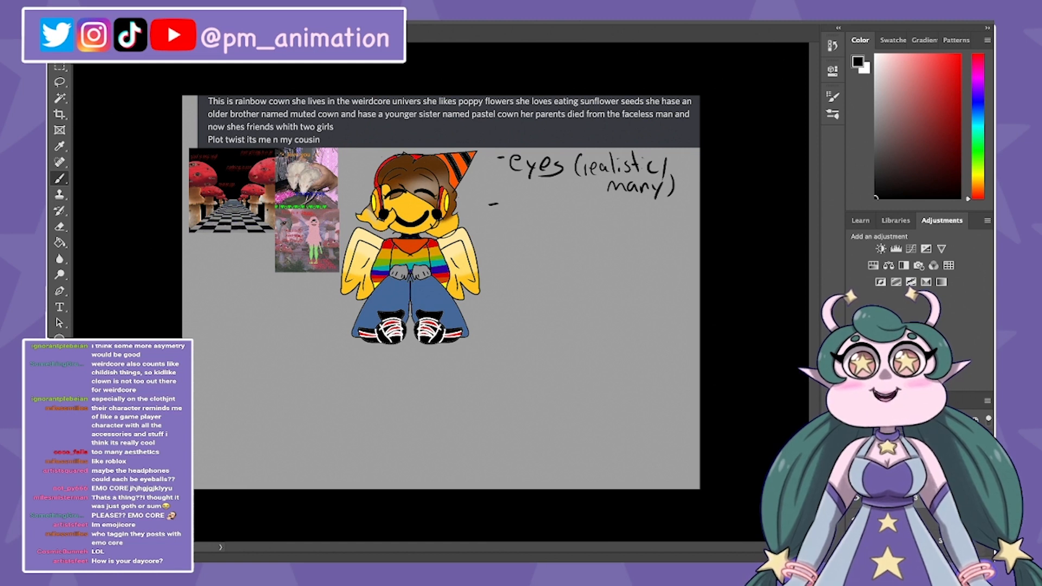
mouse_move(506, 213)
left_mouse_down()
mouse_move(536, 191)
mouse_move(549, 210)
left_mouse_up()
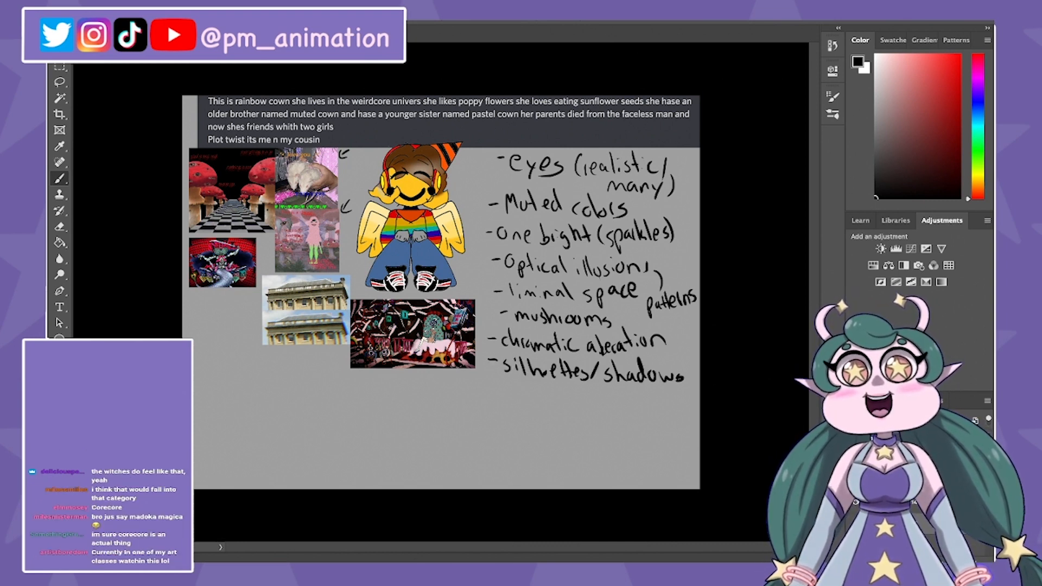
Step: Undo the trial strokes over the winged character and set the foreground colour to bright red
mouse_move(404, 252)
left_mouse_down()
mouse_move(390, 259)
mouse_move(459, 265)
left_mouse_up()
key("ctrl+z")
key("x")
left_click(960, 55)
key("ctrl+z")
key("ctrl+z")
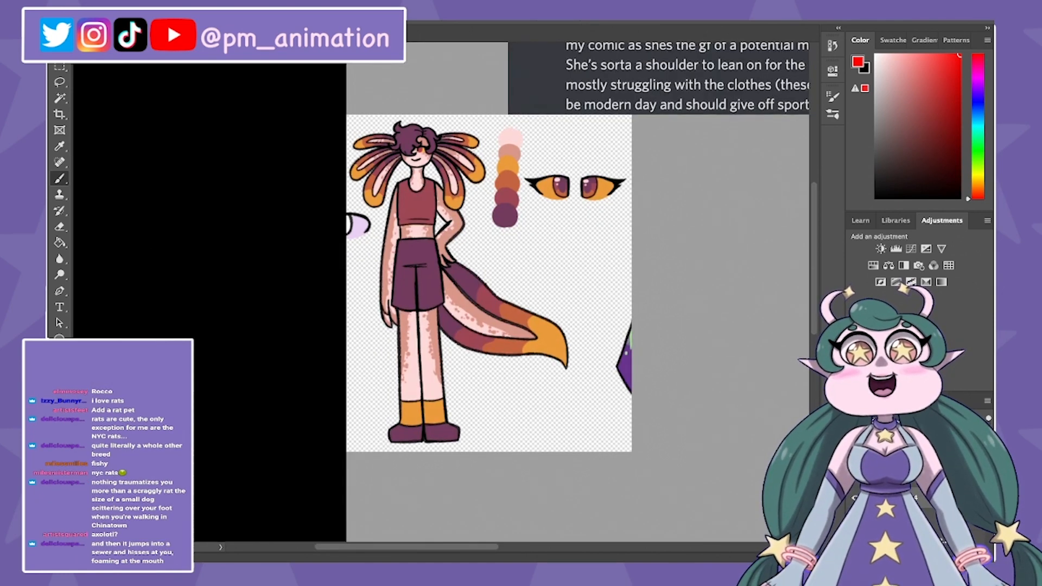
Step: Sketch a round axolotl head with six side frills and a separate curved tail in black beside the reference
scroll(488, 293, "right", 4)
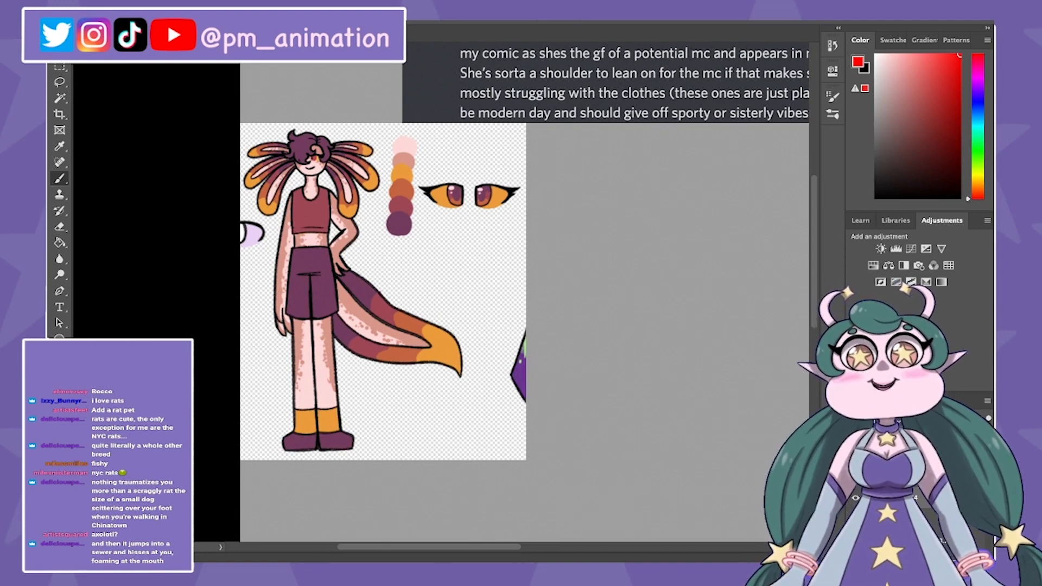
scroll(488, 293, "right", 7)
scroll(488, 293, "left", 2)
key("x")
mouse_move(523, 163)
left_mouse_down()
mouse_move(538, 175)
mouse_move(518, 163)
mouse_move(453, 182)
mouse_move(456, 206)
mouse_move(478, 213)
mouse_move(582, 161)
left_mouse_up()
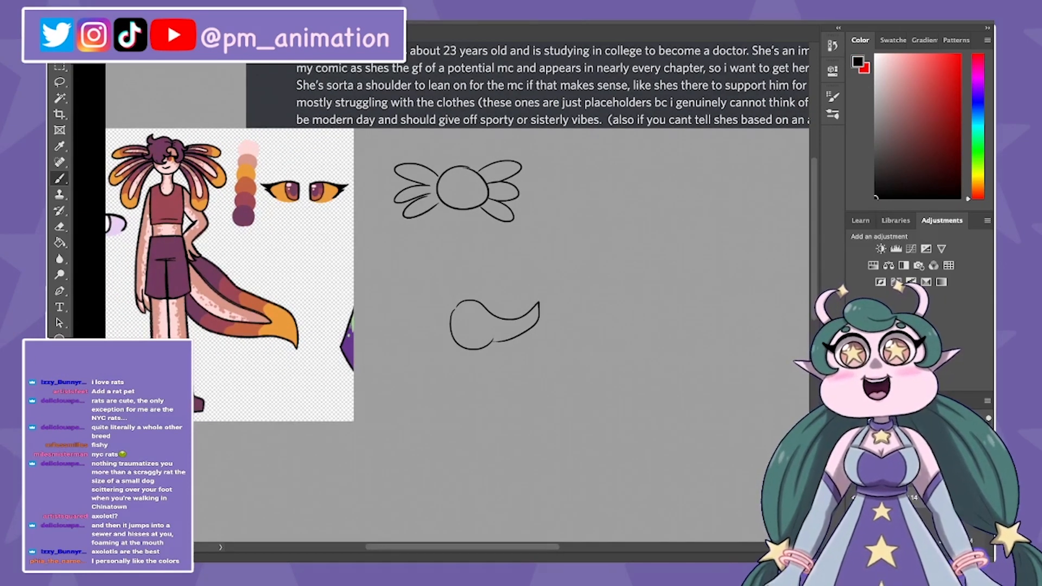
scroll(461, 244, "right", 1)
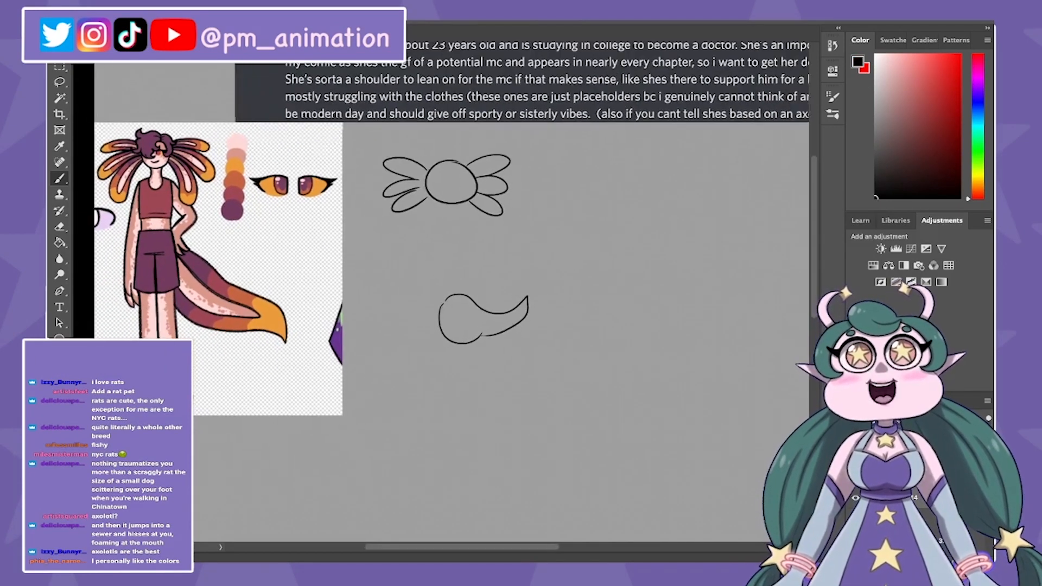
Step: Add inner loops to the frills on both sides of the first axolotl head sketch
mouse_move(419, 174)
left_mouse_down()
mouse_move(401, 169)
mouse_move(418, 177)
left_mouse_up()
mouse_move(414, 182)
left_mouse_down()
mouse_move(391, 190)
mouse_move(402, 201)
left_mouse_up()
left_click_drag(474, 173, 493, 162)
left_click_drag(475, 196, 491, 209)
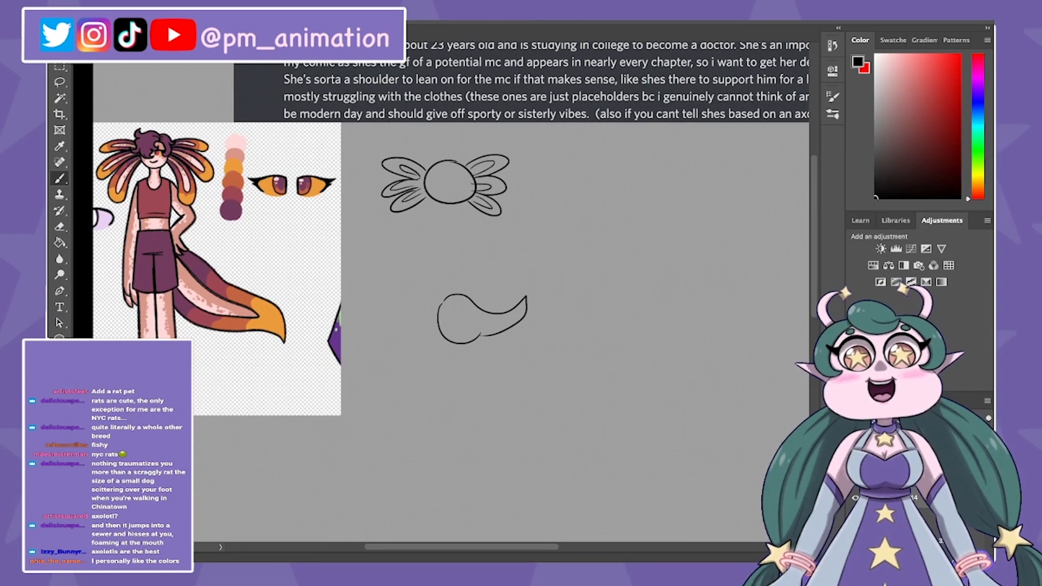
Step: Sketch two more axolotl head variations, one with frills fanning upward and one with long frills drooping down
mouse_move(648, 163)
left_mouse_down()
mouse_move(625, 163)
mouse_move(604, 182)
mouse_move(623, 188)
mouse_move(683, 161)
mouse_move(662, 179)
left_mouse_up()
mouse_move(663, 181)
left_mouse_down()
mouse_move(659, 191)
mouse_move(596, 200)
left_mouse_up()
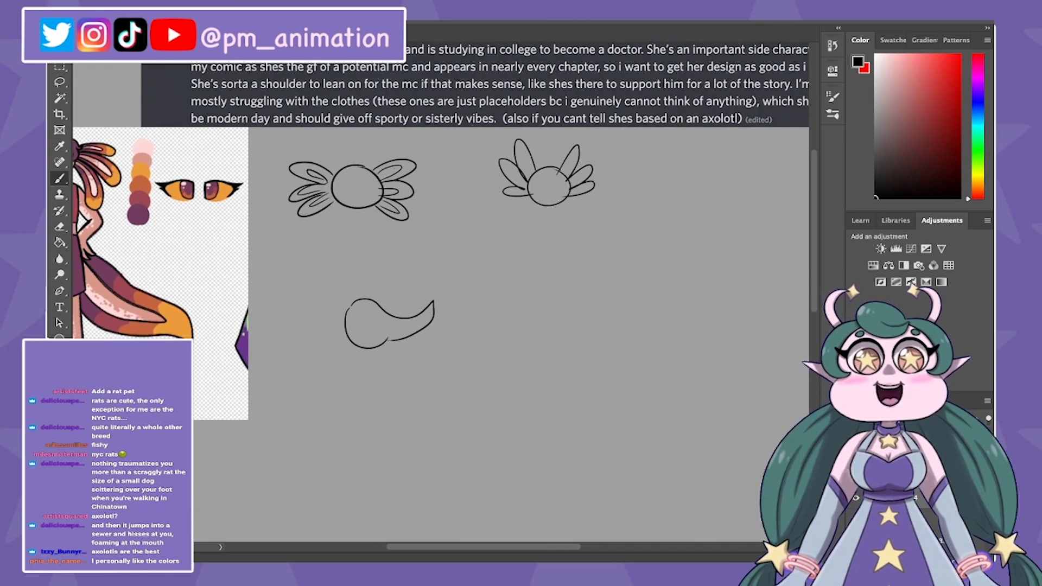
mouse_move(662, 174)
left_mouse_down()
mouse_move(603, 206)
mouse_move(629, 192)
mouse_move(599, 248)
left_mouse_up()
left_click_drag(637, 196, 619, 258)
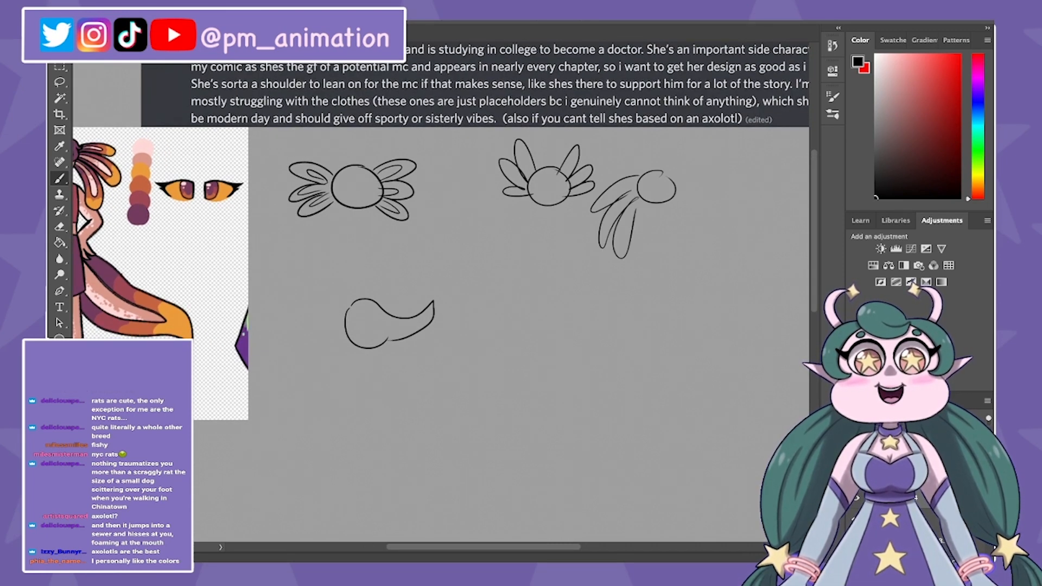
mouse_move(667, 172)
left_mouse_down()
mouse_move(699, 181)
mouse_move(682, 189)
left_mouse_up()
mouse_move(682, 190)
left_mouse_down()
mouse_move(705, 243)
mouse_move(678, 202)
left_mouse_up()
left_click_drag(675, 202, 700, 239)
scroll(553, 247, "down", 3)
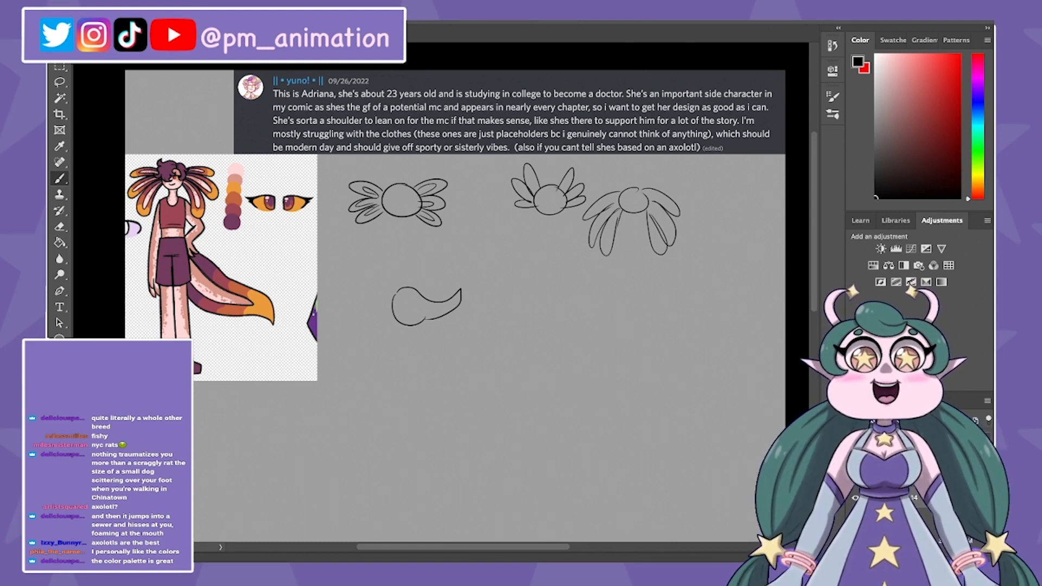
Step: Draw a plain head circle below the variations and trace the reference character's head frills in red
left_click_drag(521, 250, 539, 245)
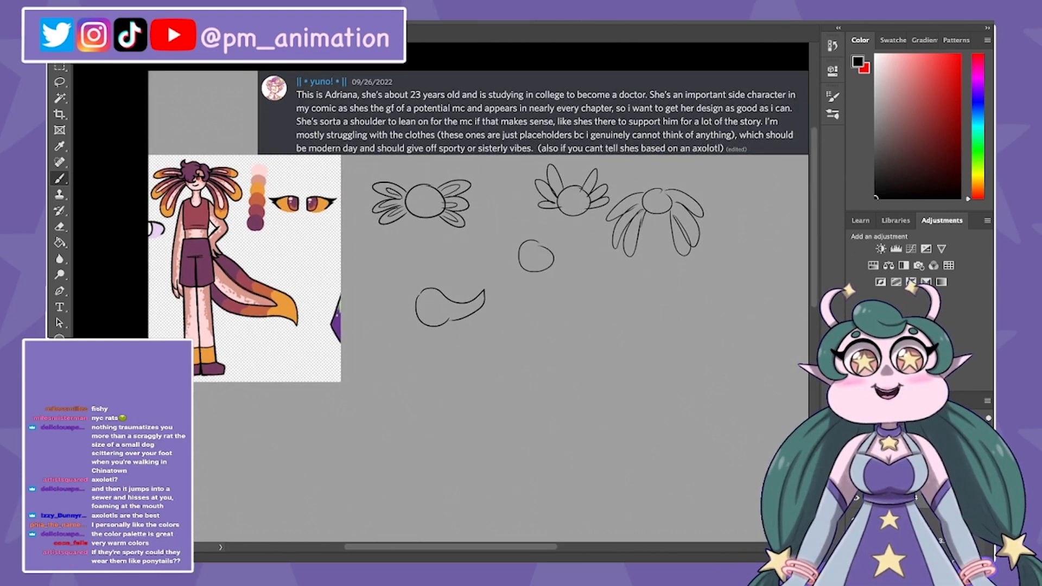
key("ctrl+z")
key("x")
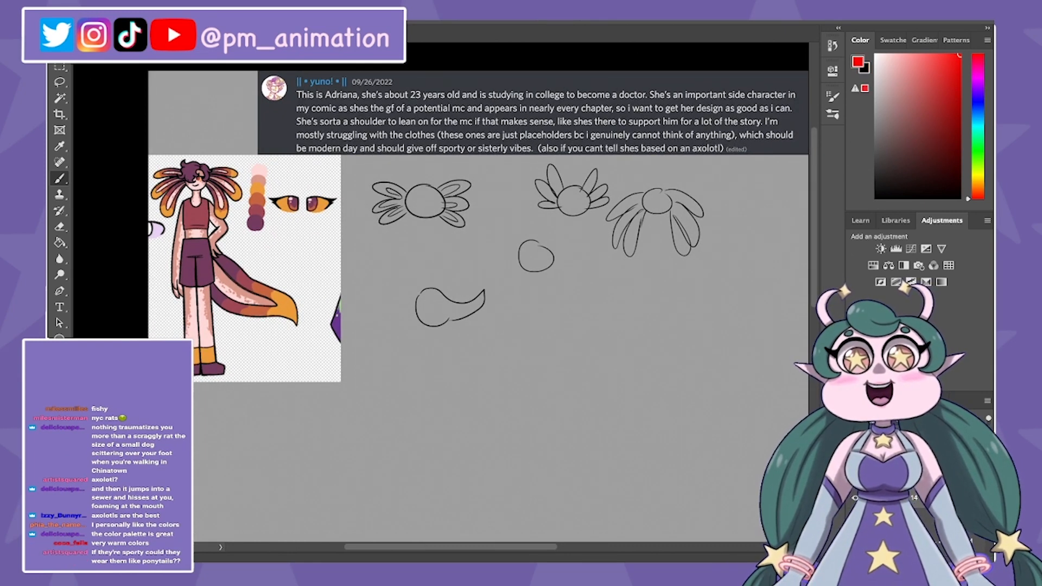
left_click_drag(175, 180, 185, 186)
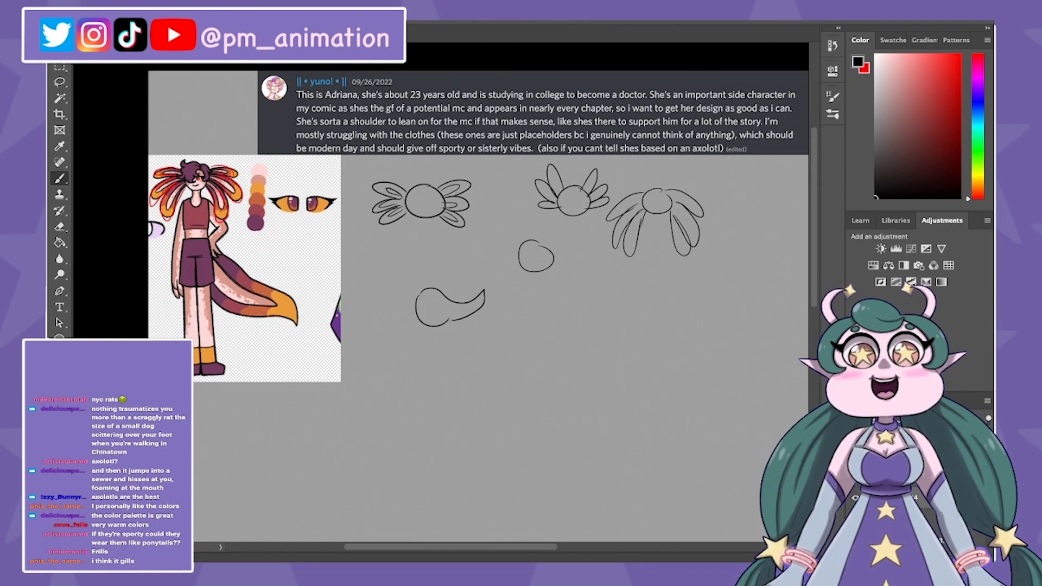
Step: Try sketching black frills on both sides of the plain head circle
mouse_move(519, 250)
left_mouse_down()
mouse_move(493, 272)
mouse_move(514, 262)
left_mouse_up()
mouse_move(516, 261)
left_mouse_down()
mouse_move(500, 298)
mouse_move(518, 271)
mouse_move(482, 265)
left_mouse_up()
mouse_move(546, 245)
left_mouse_down()
mouse_move(576, 259)
mouse_move(562, 286)
left_mouse_up()
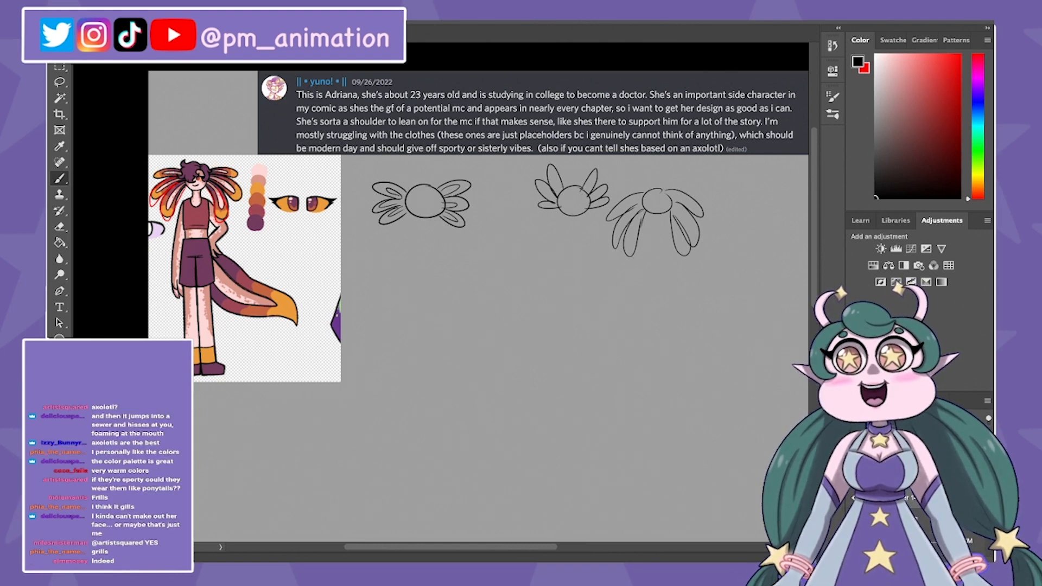
Step: Sketch a head with frills fanning out from its top, placed below and beside the first head variation
scroll(478, 304, "right", 1)
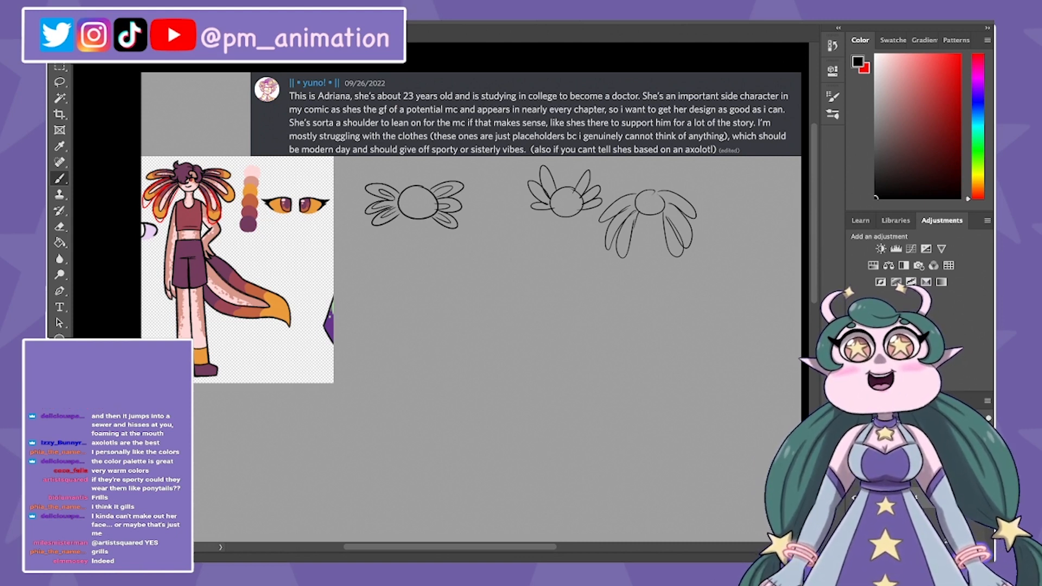
mouse_move(473, 257)
left_mouse_down()
mouse_move(457, 236)
mouse_move(466, 254)
left_mouse_up()
mouse_move(465, 252)
left_mouse_down()
mouse_move(487, 225)
mouse_move(492, 244)
mouse_move(510, 235)
mouse_move(491, 263)
left_mouse_up()
left_click_drag(469, 251, 491, 257)
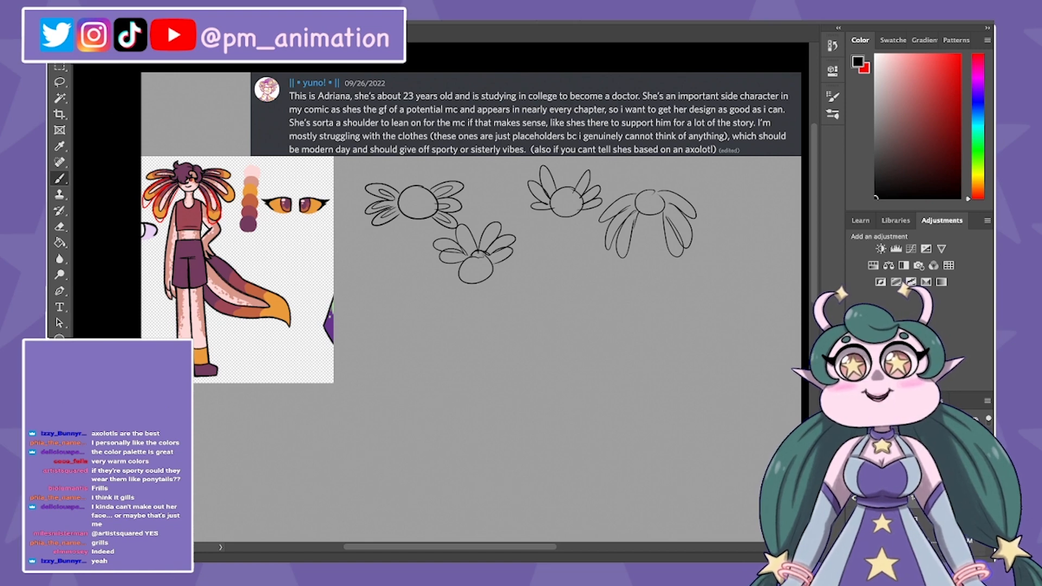
left_click_drag(487, 256, 495, 272)
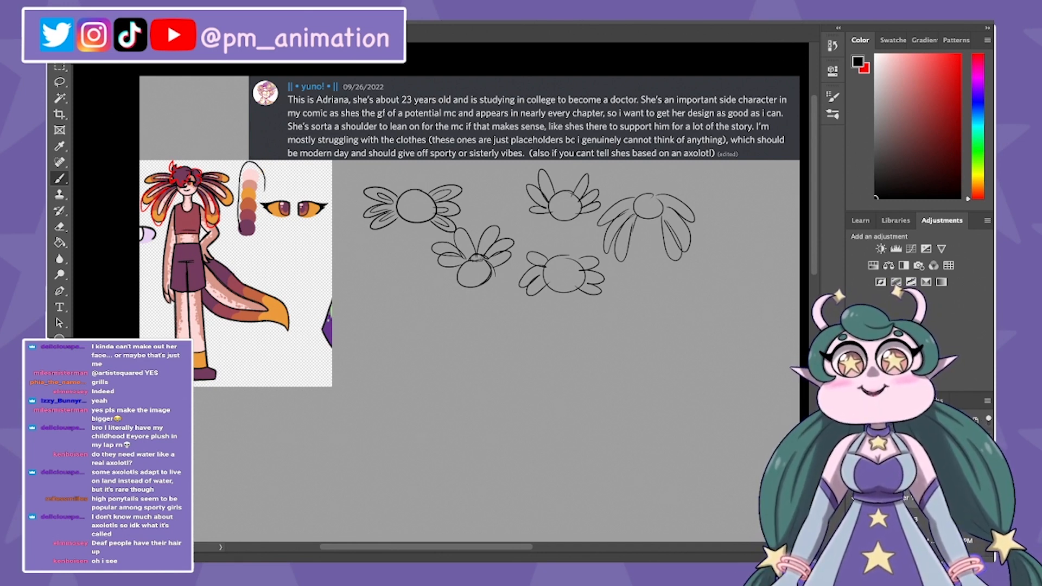
Step: Circle the reference's colour swatches in black and place a copy of the reference image below the head sketches
left_click_drag(249, 244, 294, 175)
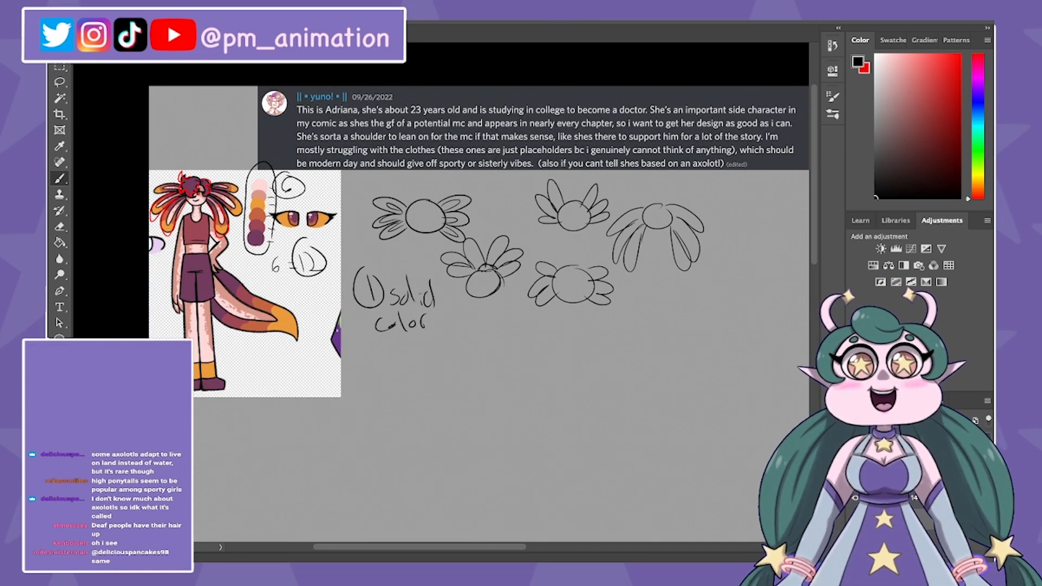
key("v")
left_click_drag(244, 282, 683, 283)
left_click_drag(684, 282, 566, 373)
left_click_drag(566, 374, 566, 353)
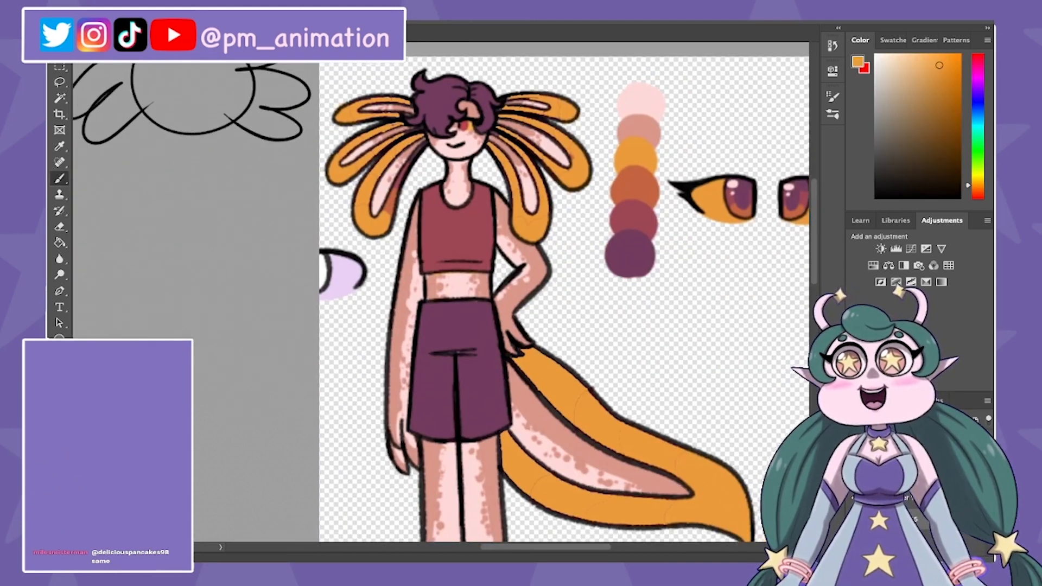
Step: Recolour the remaining coloured bands on the copied character's head frills and tail with solid orange
scroll(438, 302, "down", 3)
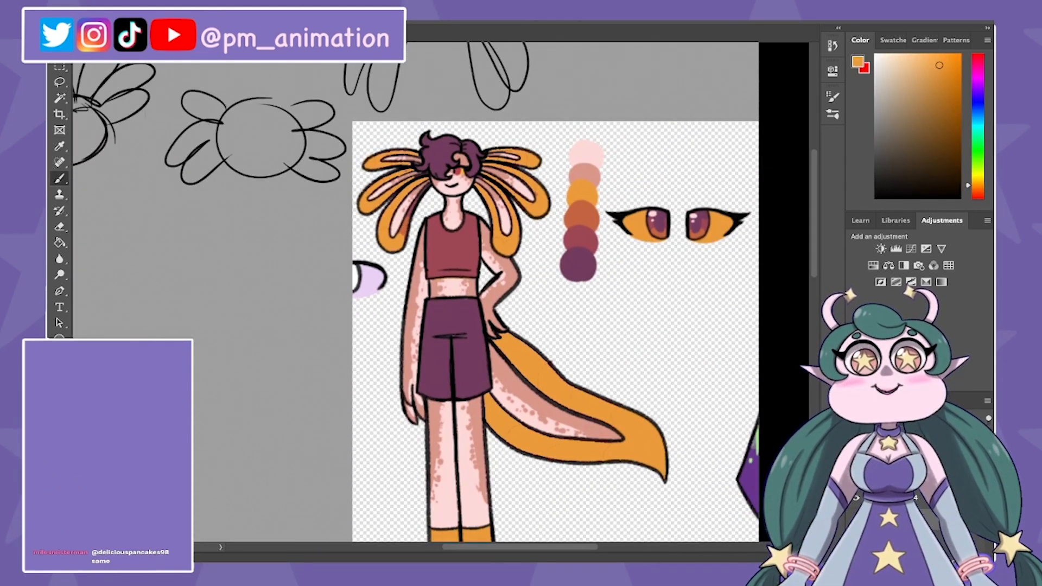
key("super+minus")
left_click_drag(438, 301, 500, 290)
key("g")
key("super+plus")
key("super+plus")
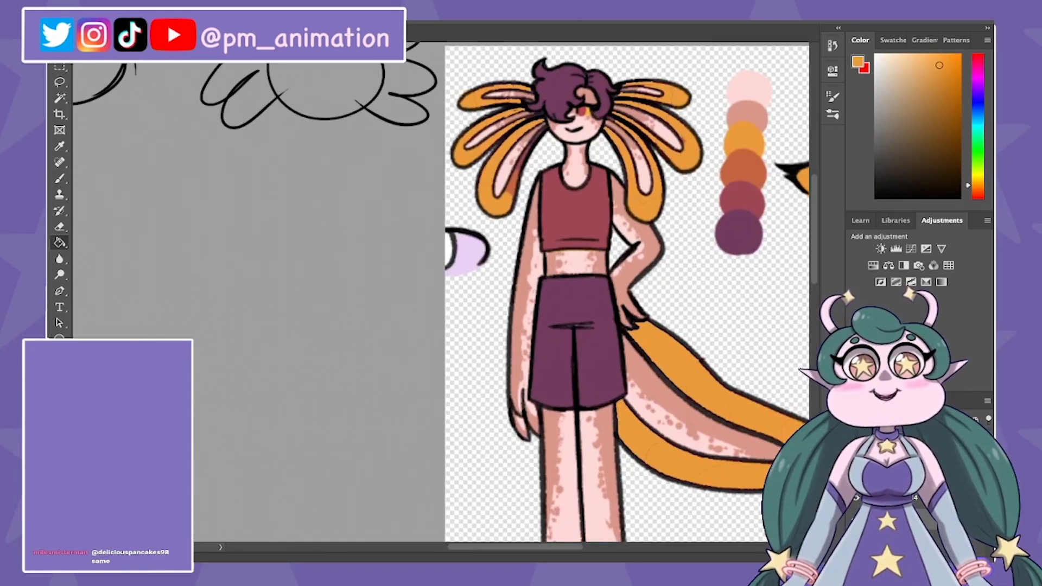
key("b")
key("super+minus")
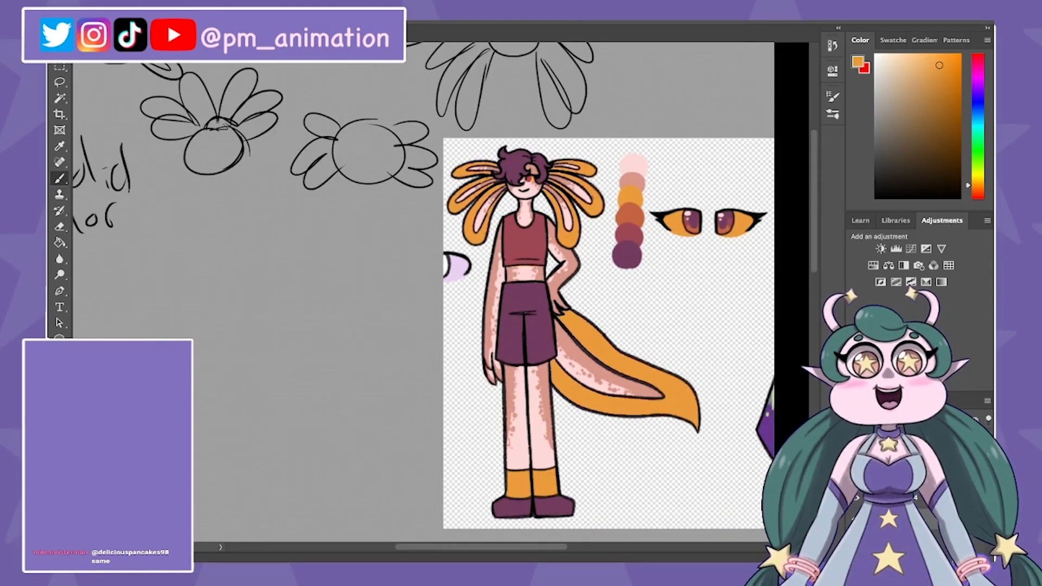
key("super+plus")
left_click_drag(438, 301, 450, 277)
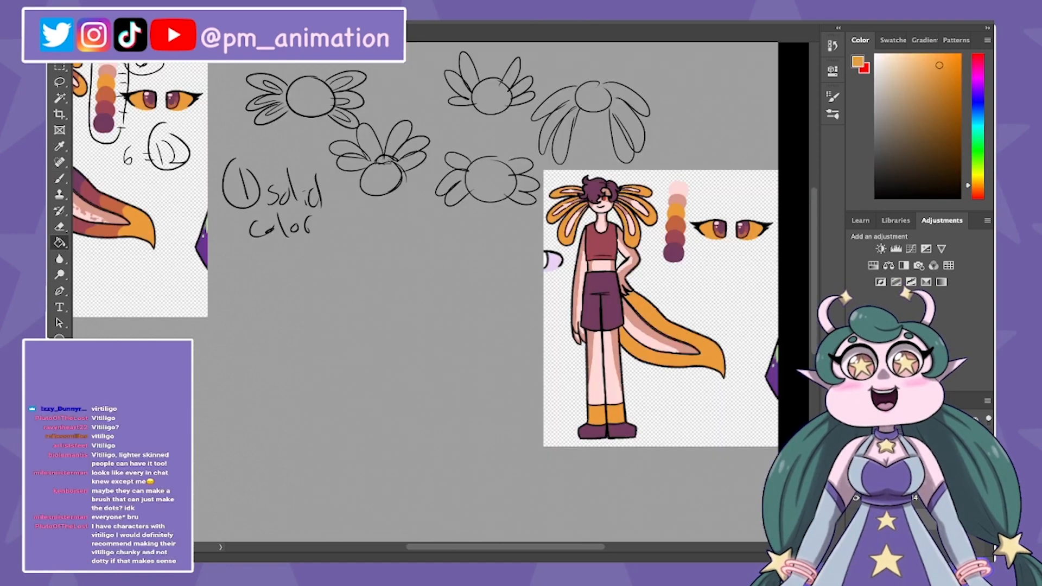
Step: Sample the dark purple from the palette swatches and paint it inside the copied character's upper head frills
left_click(674, 256, "alt")
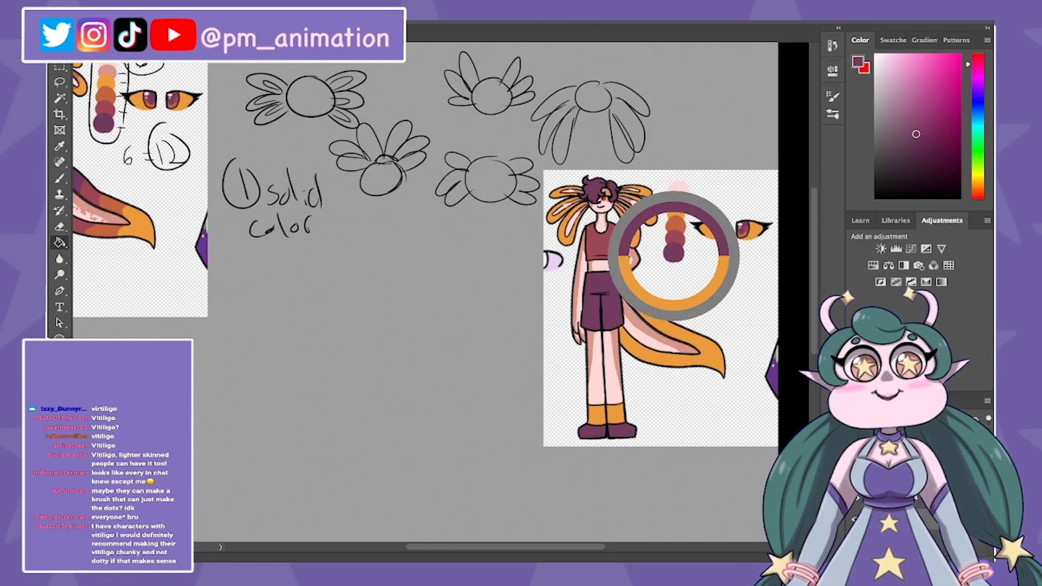
key("b")
key("super+plus")
left_click_drag(673, 256, 481, 336)
key("super+plus")
key("super+plus")
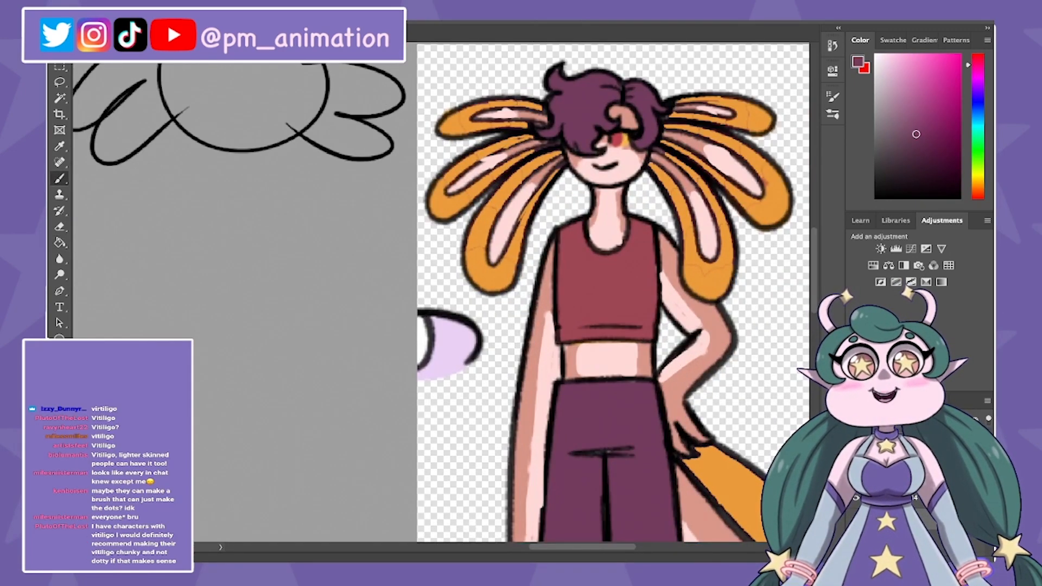
key("super+minus")
left_click_drag(485, 127, 503, 126)
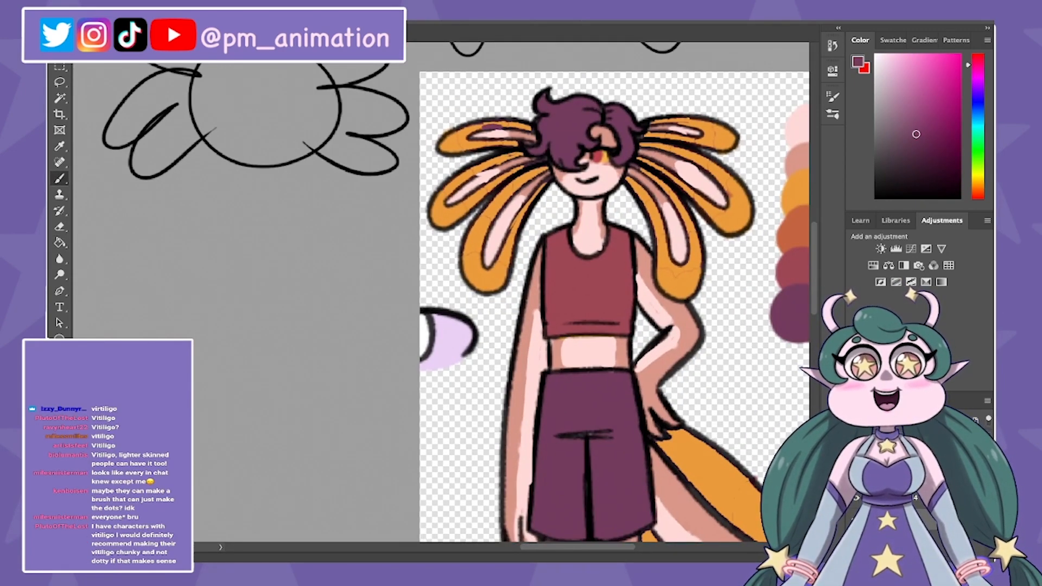
left_click_drag(503, 126, 522, 129)
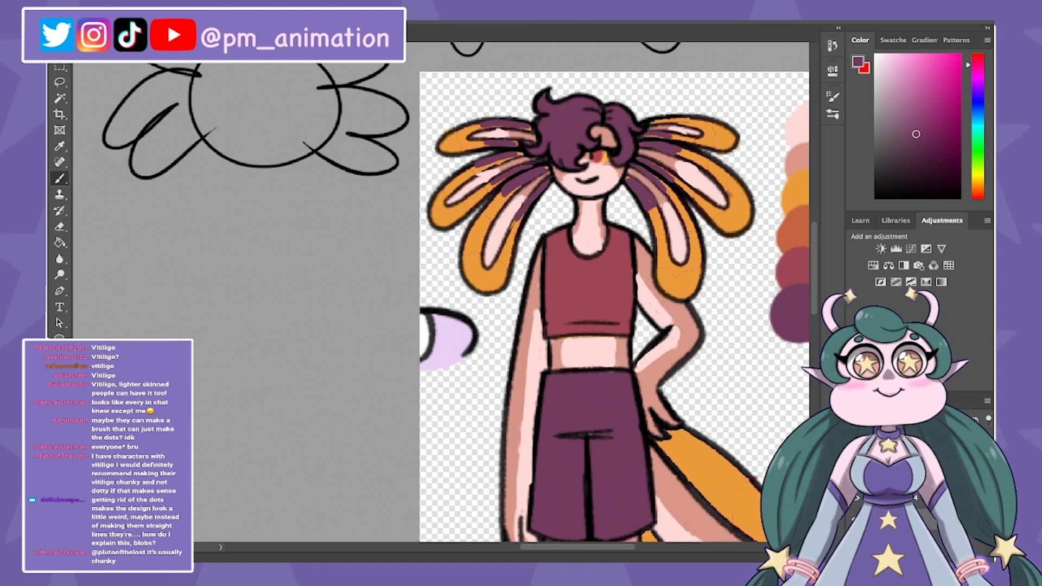
mouse_move(648, 124)
left_mouse_down()
mouse_move(667, 120)
mouse_move(667, 141)
left_mouse_up()
Step: Draw dark purple dividing lines across the copied character's tail and fill both sections at its base with that purple
left_click_drag(651, 413, 499, 197)
left_click_drag(599, 263, 576, 302)
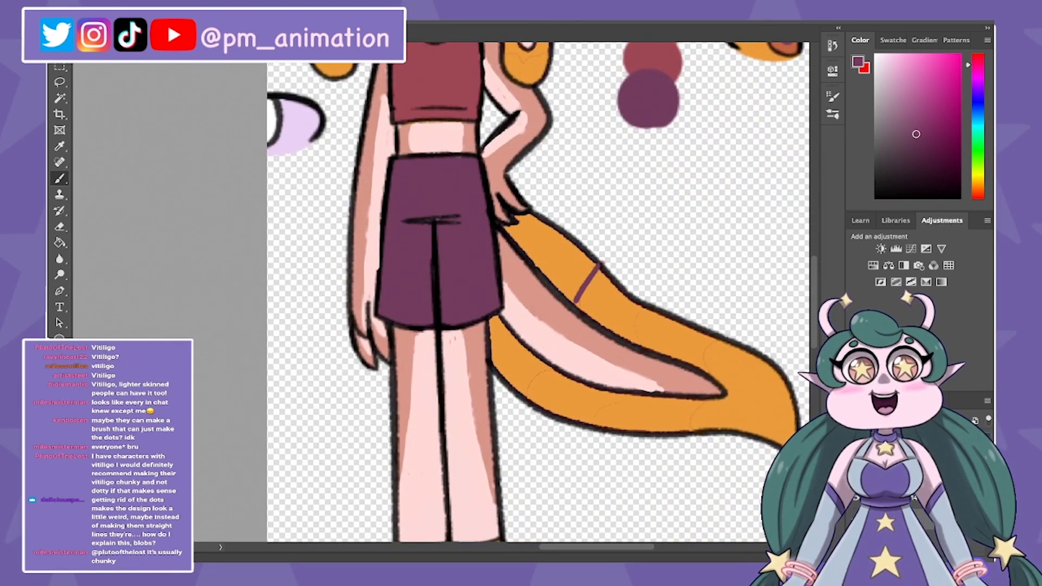
left_click_drag(537, 362, 520, 392)
key("g")
left_click(510, 360)
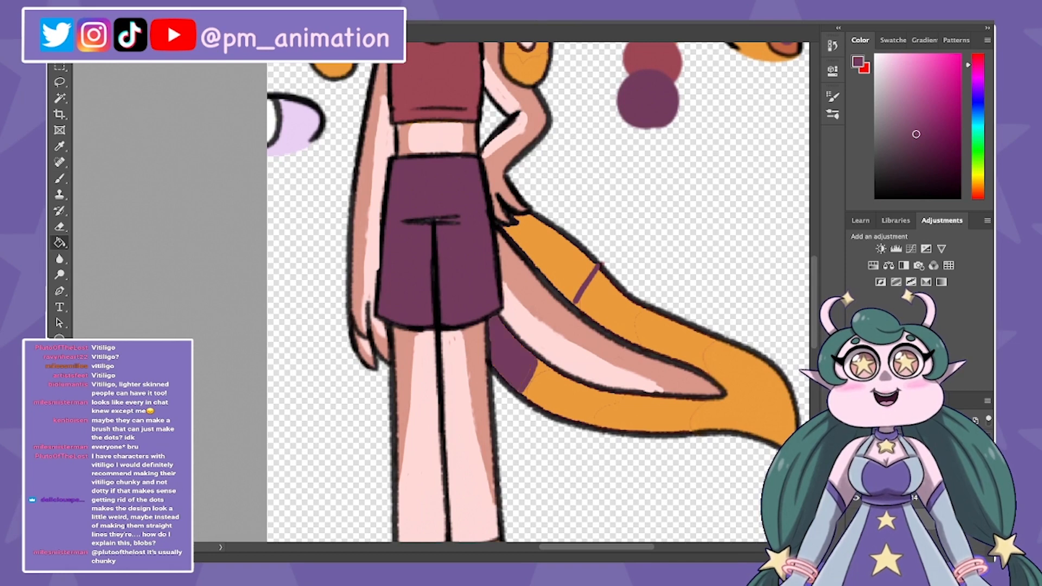
left_click(556, 259)
key("b")
key("ctrl+0")
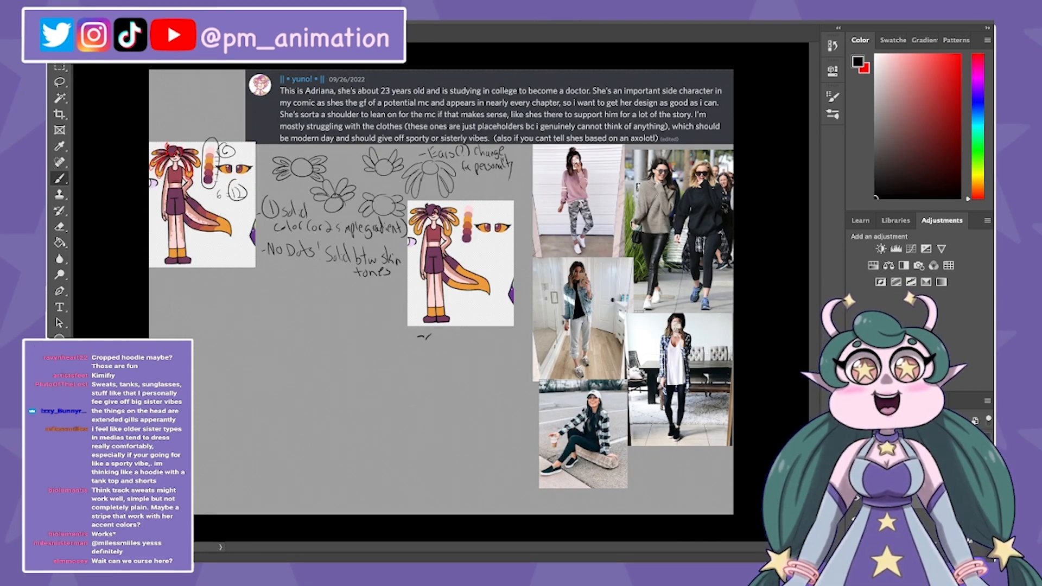
Step: Handwrite the outfit notes "comfy" and "layers/sweaters" in black below the recoloured character
left_click_drag(431, 337, 459, 341)
left_click_drag(465, 332, 463, 347)
left_click_drag(468, 338, 471, 358)
left_click_drag(411, 359, 432, 367)
left_click_drag(435, 360, 435, 372)
left_click_drag(441, 364, 451, 362)
left_click_drag(457, 359, 455, 369)
mouse_move(462, 353)
left_mouse_down()
mouse_move(463, 374)
mouse_move(523, 371)
left_mouse_up()
Step: Add the notes "baggy" and "sneakers (nice ones)", with "vans, converse" as a sub-point
left_click_drag(411, 383, 415, 383)
left_click_drag(423, 375, 425, 398)
left_click_drag(430, 383, 456, 386)
left_click_drag(461, 381, 476, 405)
left_click_drag(410, 407, 414, 407)
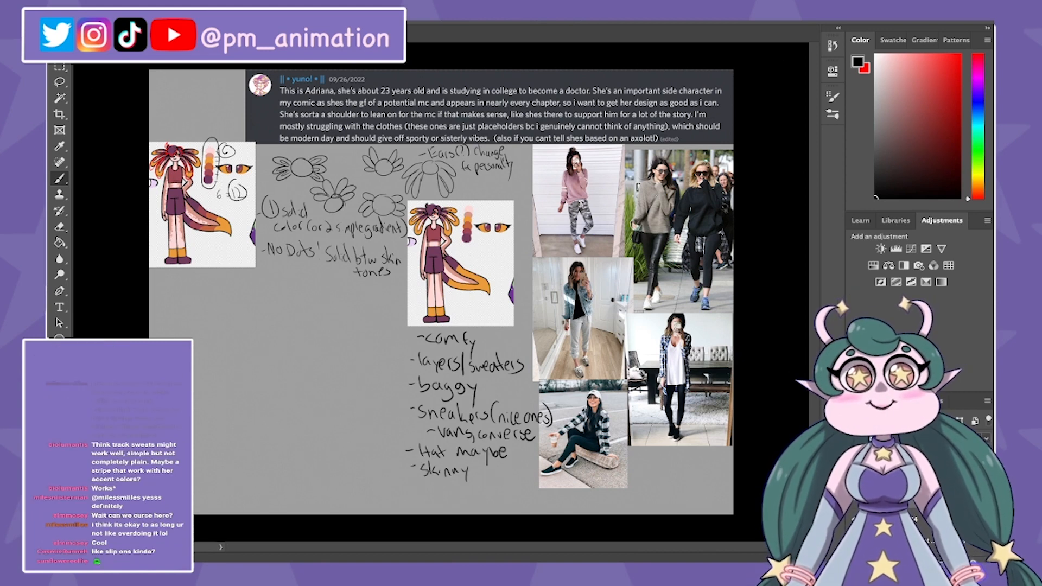
Step: Extend the outfit list with "Hat maybe", "skinny pants" and "flannels/jackets"
mouse_move(473, 467)
left_mouse_down()
mouse_move(475, 480)
mouse_move(500, 479)
left_mouse_up()
left_click_drag(496, 471, 504, 470)
left_click_drag(508, 469, 504, 480)
left_click_drag(410, 483, 425, 494)
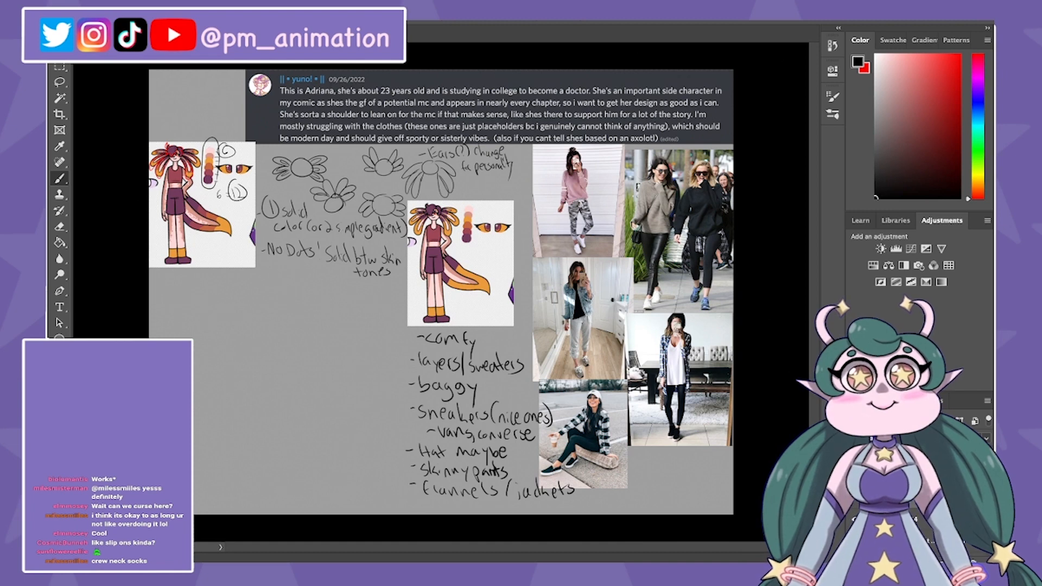
left_click_drag(438, 503, 439, 511)
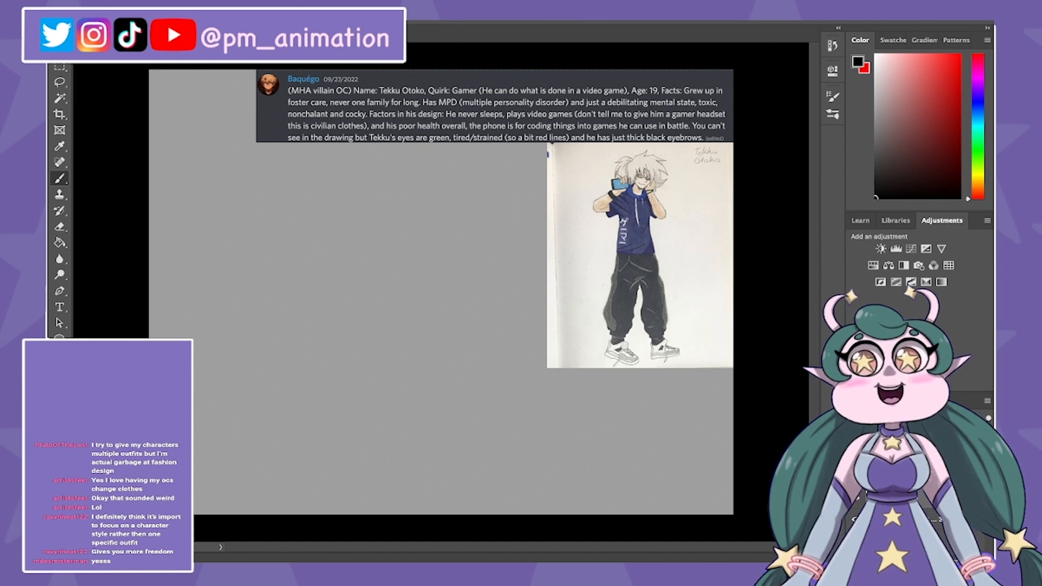
Step: Strike out the brief's MPD mention, write "Try PTSD" and "DID" beside it in red, and frame a black "Gamer" heading
key("x")
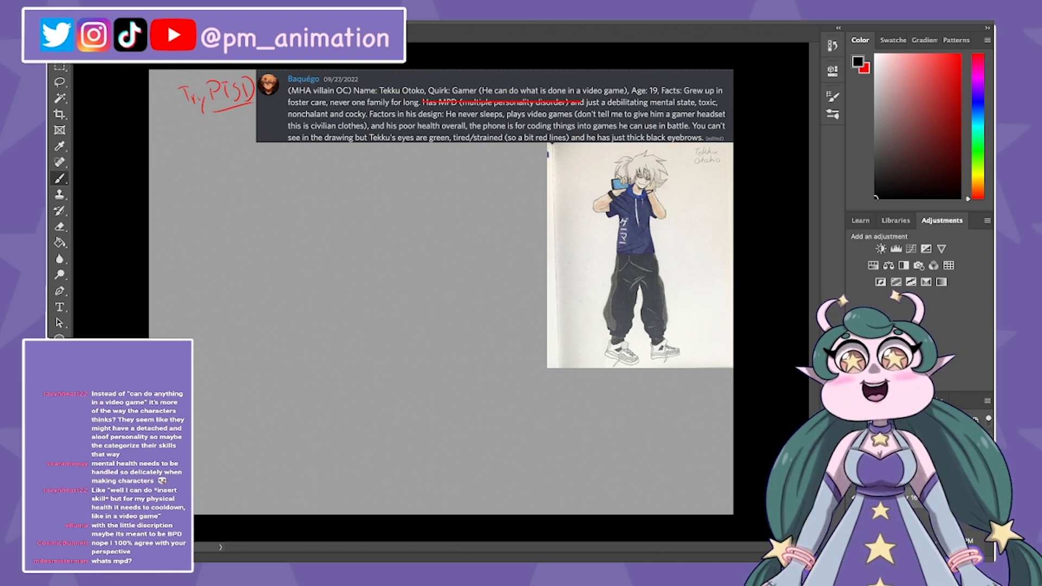
key("x")
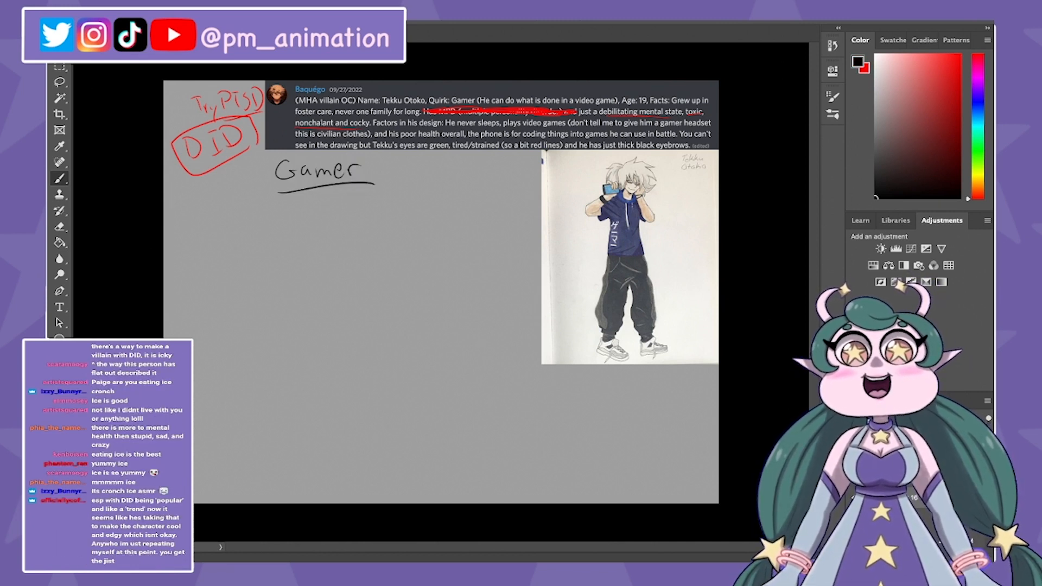
mouse_move(268, 185)
left_mouse_down()
mouse_move(284, 156)
mouse_move(373, 178)
left_mouse_up()
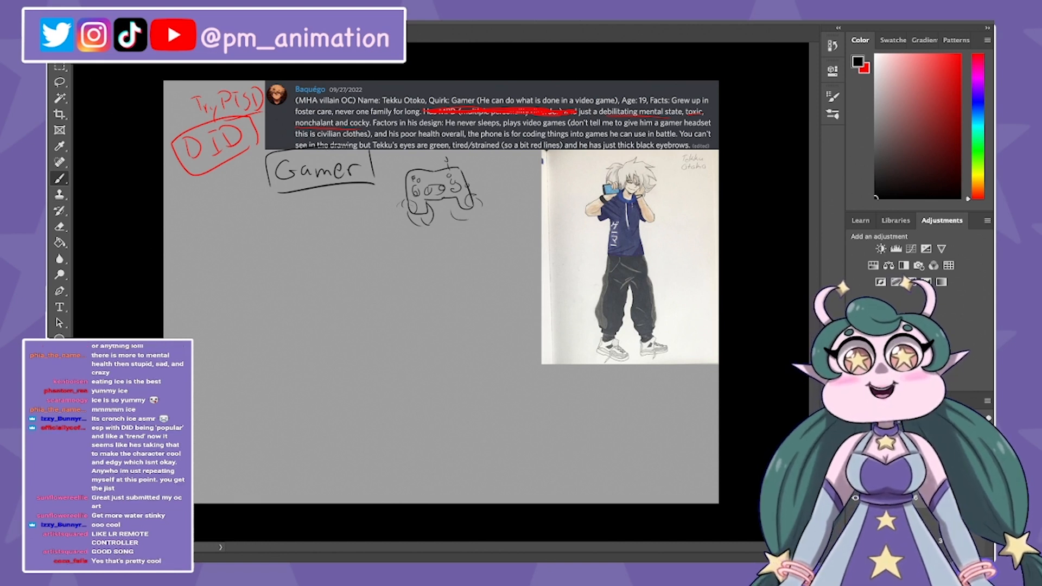
Step: Replace the black strokes beside the game controller sketch with short red signal lines
left_click_drag(463, 165, 483, 162)
left_click_drag(472, 176, 484, 171)
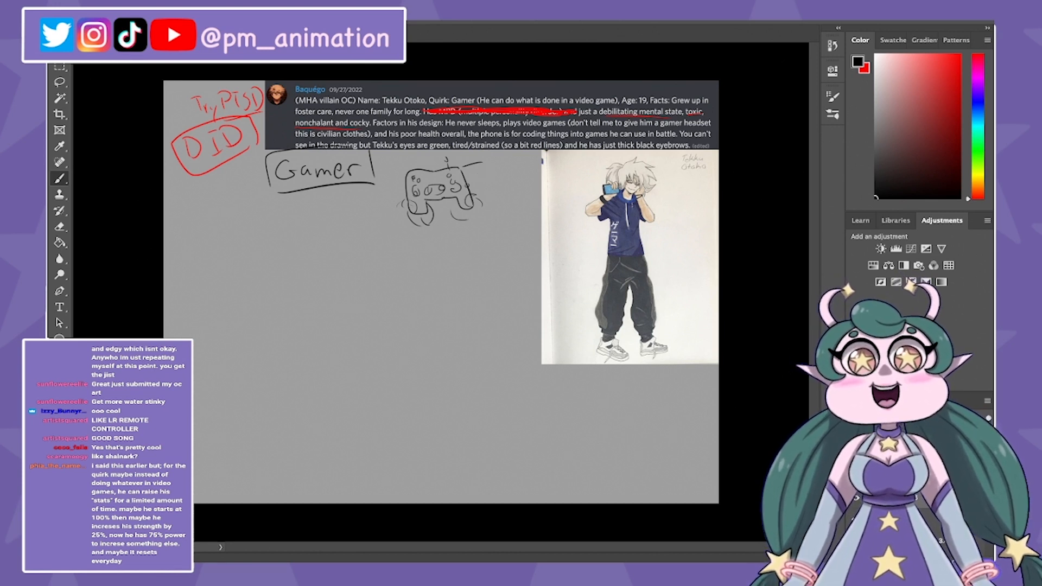
key("ctrl+z")
key("x")
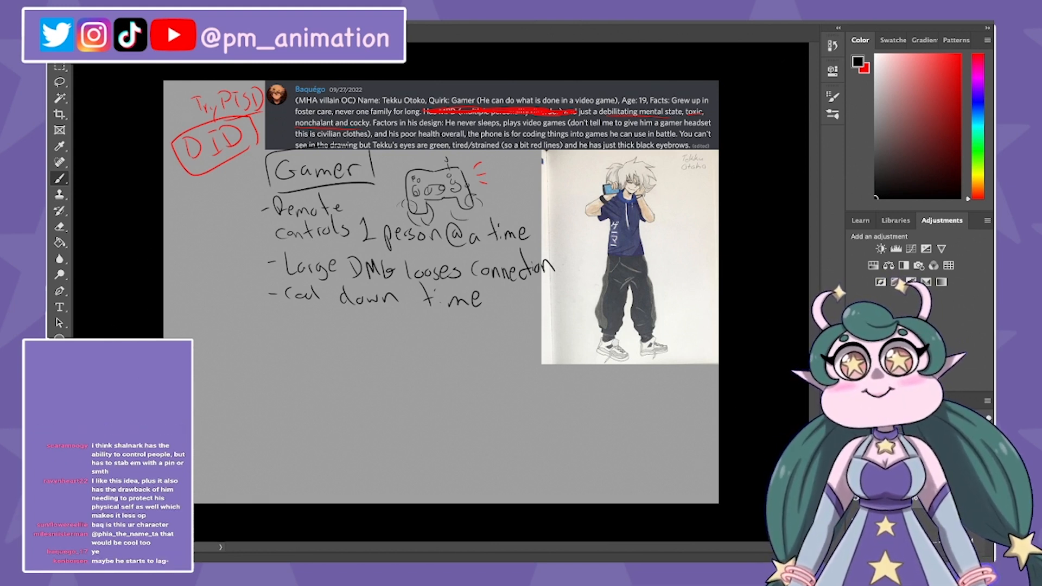
Step: Add the note "Farther away, lags. loose connections" in black below the cool down time line
left_click_drag(275, 319, 289, 319)
left_click_drag(296, 311, 296, 326)
left_click_drag(296, 311, 306, 309)
left_click_drag(296, 319, 304, 318)
mouse_move(316, 315)
left_mouse_down()
mouse_move(320, 325)
mouse_move(335, 310)
left_mouse_up()
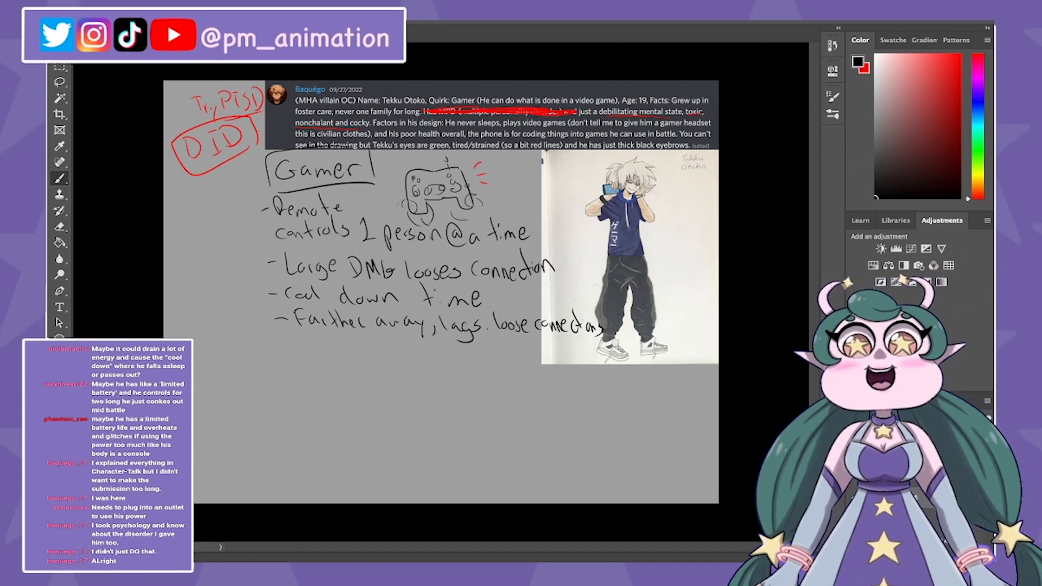
Step: Sketch three versions of a cat character below the notes: a slim figure, a round body, and an egg-shaped cat with a tail
mouse_move(461, 372)
left_mouse_down()
mouse_move(478, 438)
mouse_move(475, 406)
left_mouse_up()
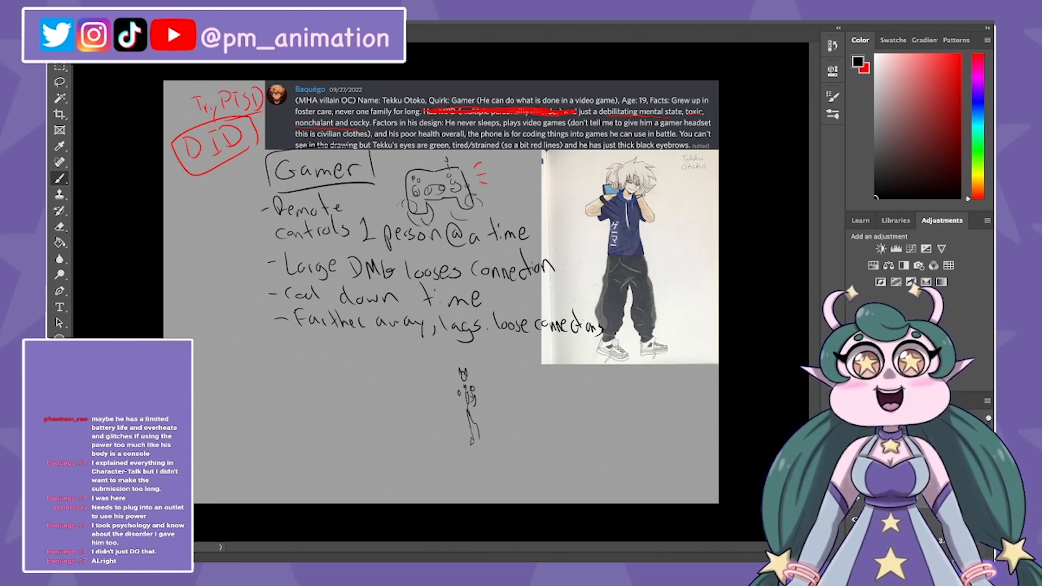
mouse_move(550, 376)
left_mouse_down()
mouse_move(539, 401)
mouse_move(547, 394)
left_mouse_up()
left_click_drag(537, 406, 534, 423)
left_click_drag(529, 417, 538, 434)
mouse_move(564, 414)
left_mouse_down()
mouse_move(561, 423)
mouse_move(534, 398)
left_mouse_up()
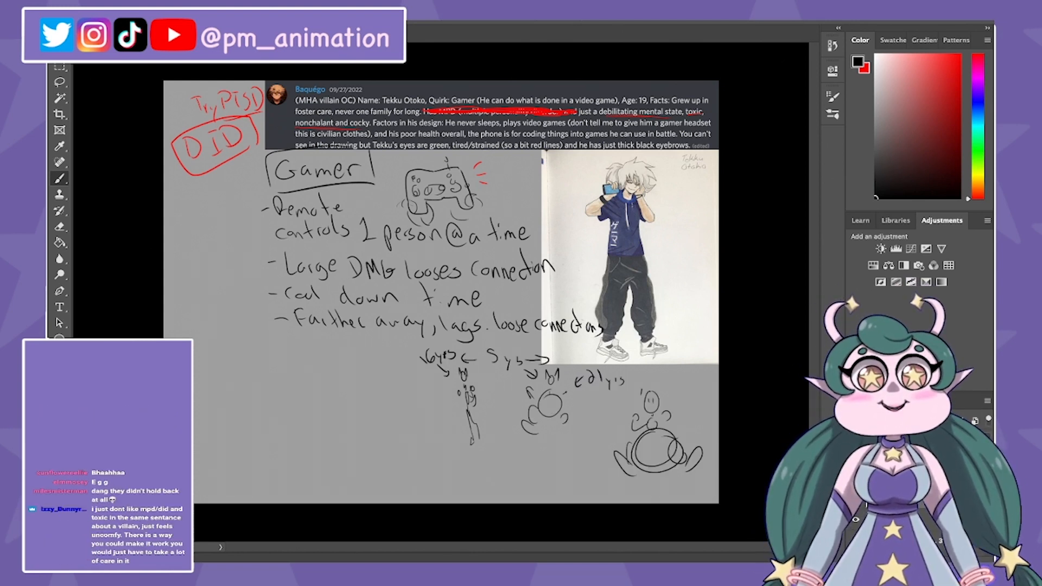
left_click_drag(658, 384, 656, 396)
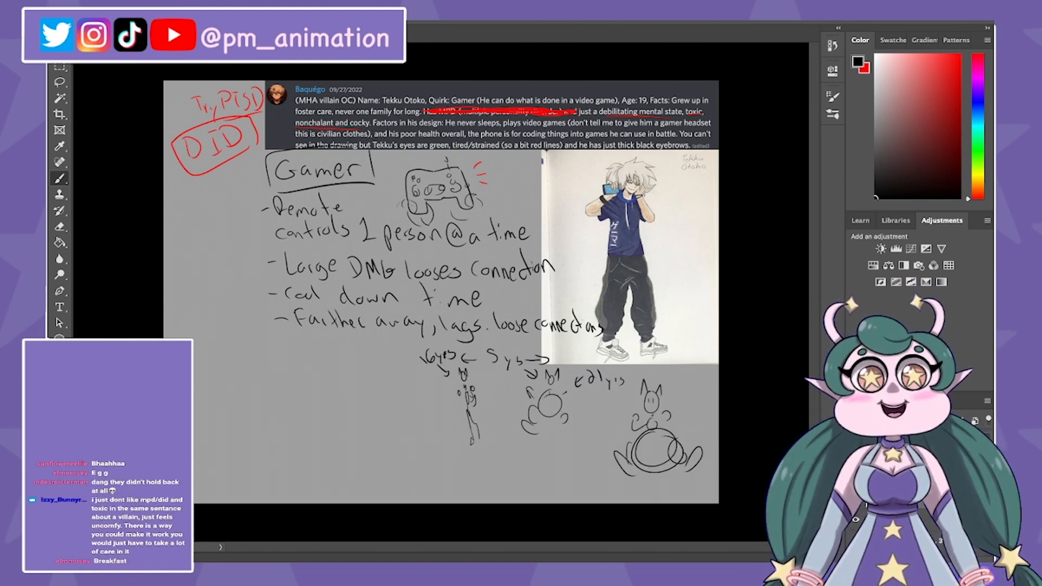
left_click_drag(684, 432, 693, 443)
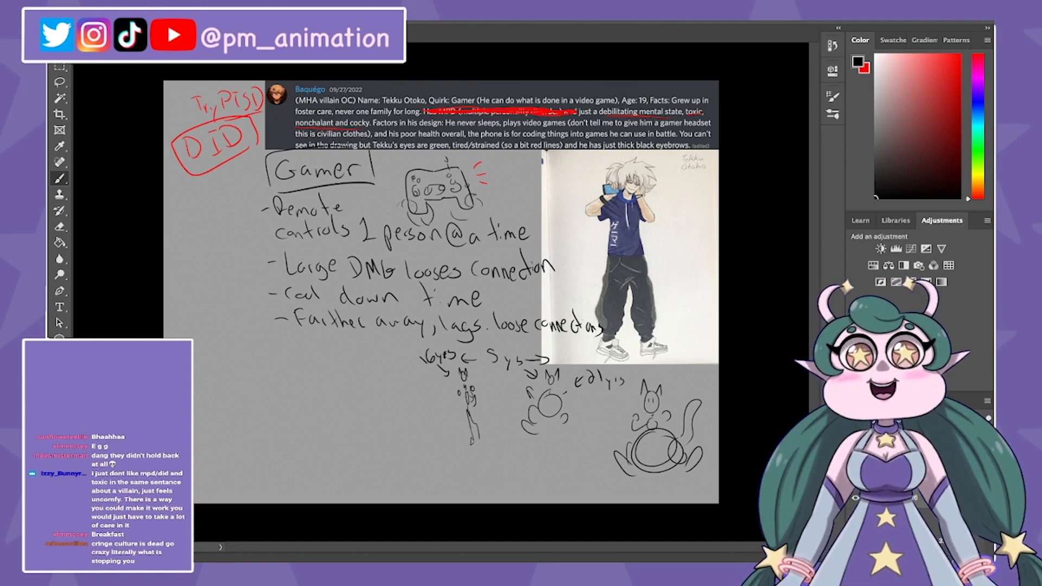
Step: Write "Kill your Darlings" in red beside the cat sketches and mark it with a red stroke
key("x")
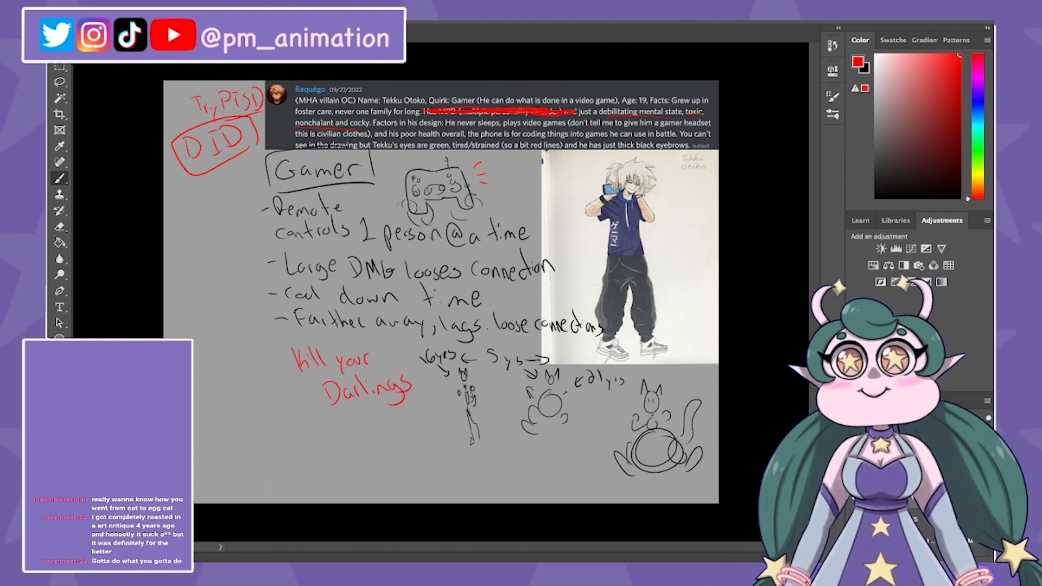
left_click_drag(371, 345, 275, 352)
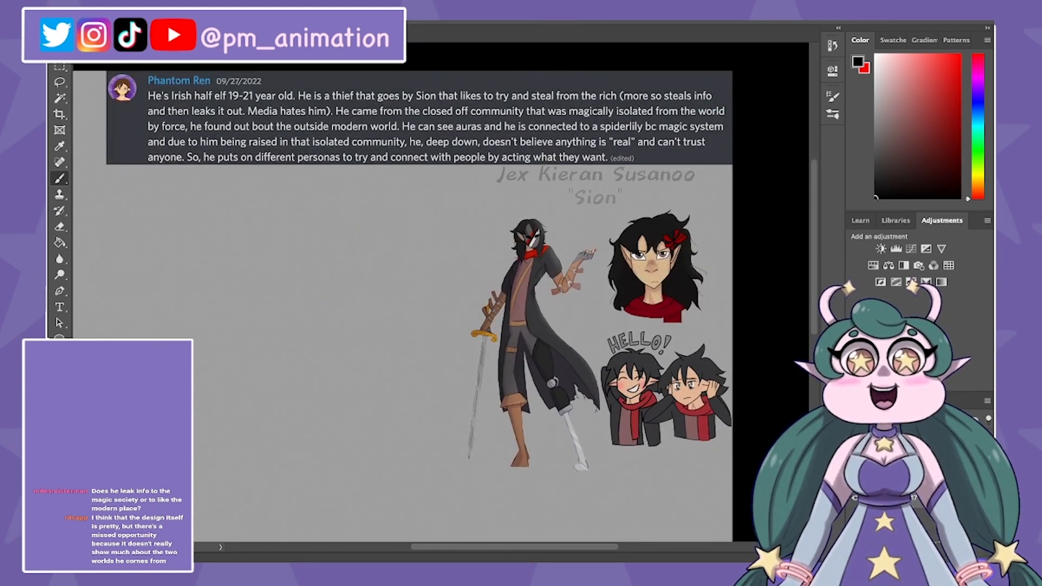
scroll(441, 293, "right", 2)
scroll(440, 293, "up", 1)
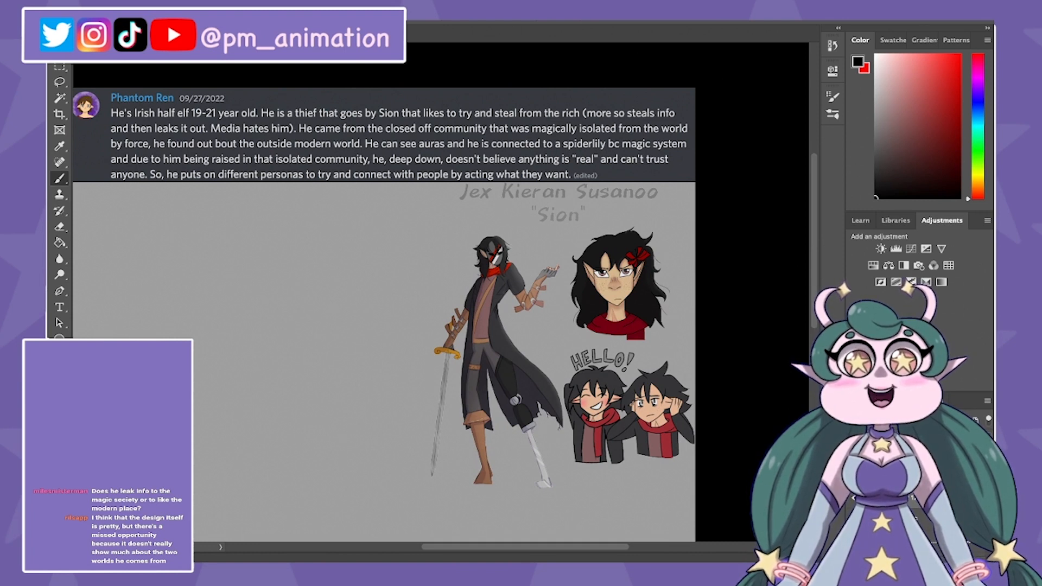
key("x")
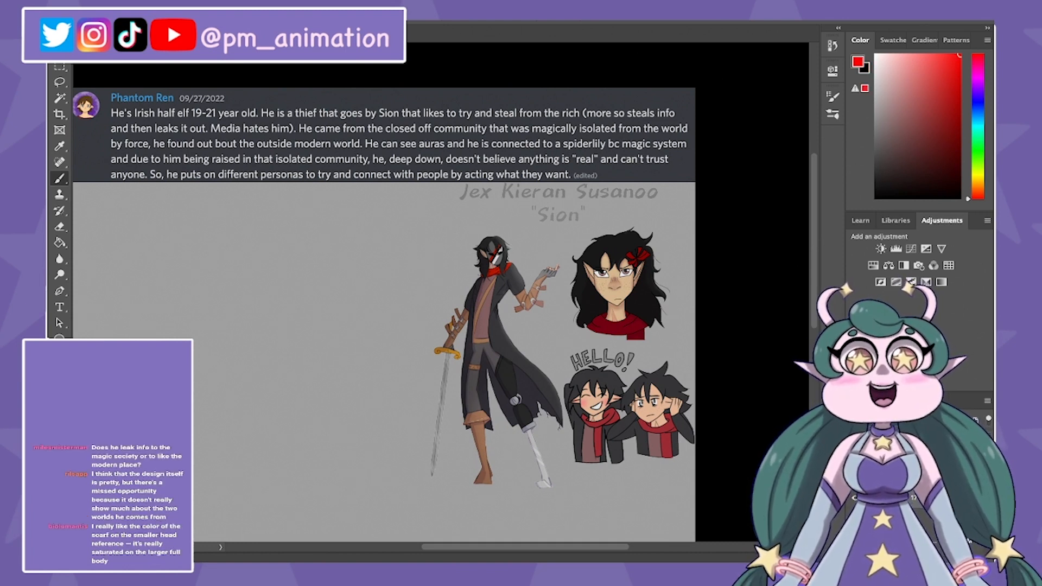
mouse_move(435, 238)
left_mouse_down()
mouse_move(457, 241)
mouse_move(450, 252)
left_mouse_up()
key("x")
key("ctrl+z")
key("ctrl+z")
Step: Label the full-body figure "young adult" and the portrait "older teen" with black arrows, adding "16-18" above the lower busts
left_click_drag(445, 242, 458, 250)
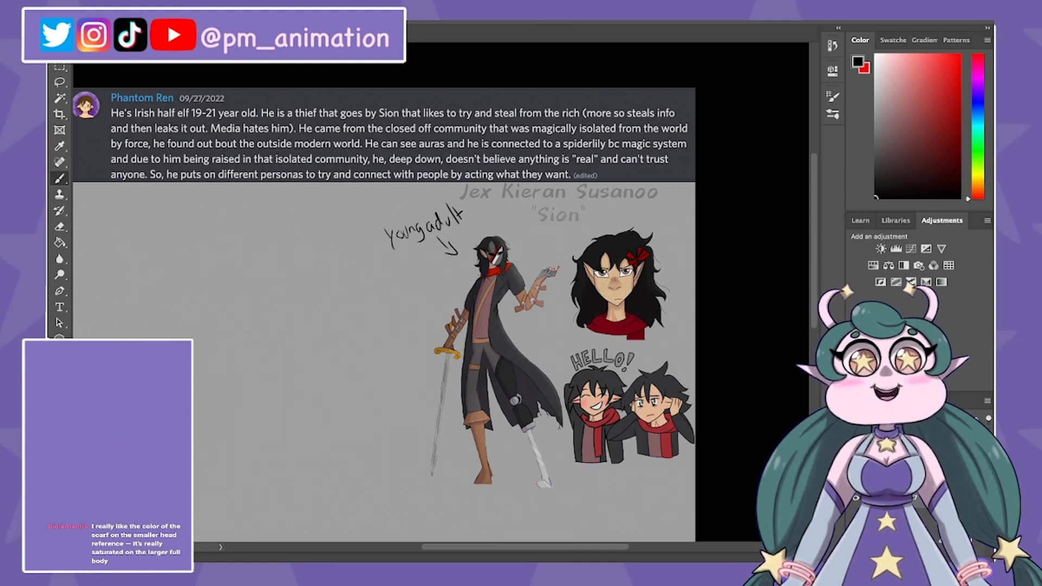
mouse_move(672, 242)
left_mouse_down()
mouse_move(661, 255)
mouse_move(676, 313)
mouse_move(665, 256)
left_mouse_up()
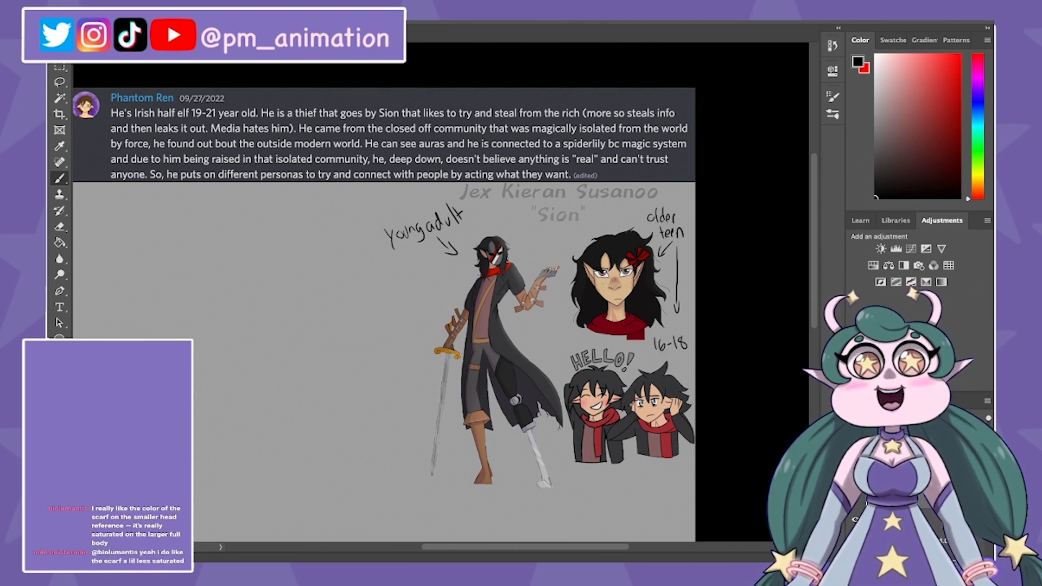
key("ctrl+0")
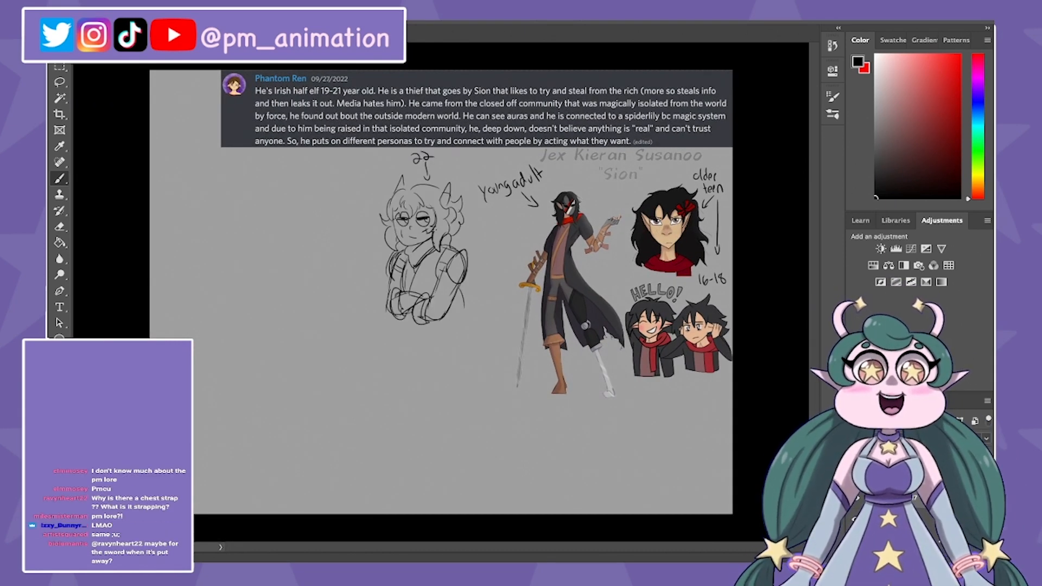
Step: Try tracing the torn edge of the full-body figure's coat in red
key("x")
left_click_drag(602, 324, 622, 343)
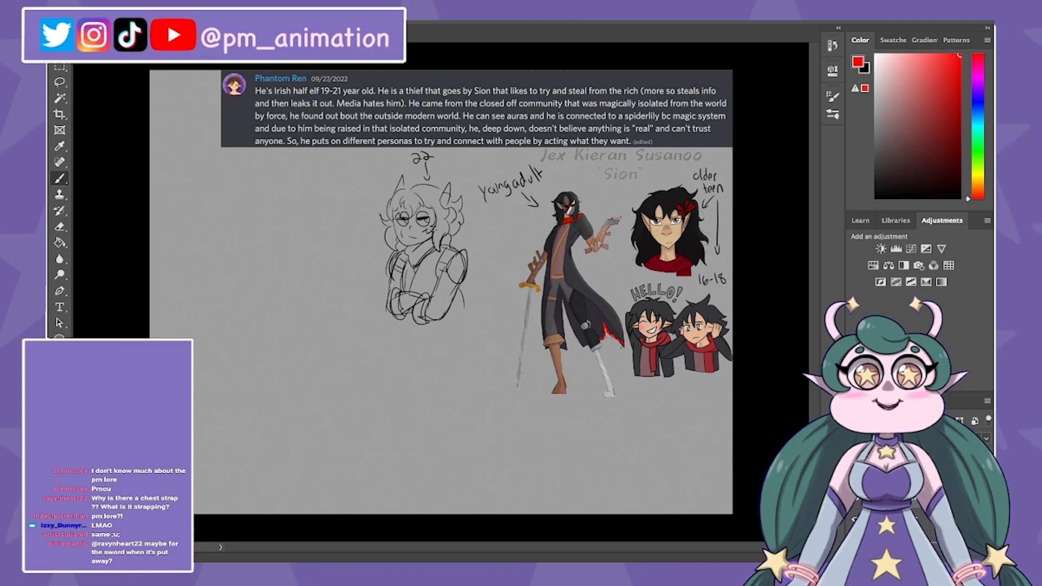
scroll(607, 331, "up", 4)
scroll(440, 292, "up", 5)
key("ctrl+z")
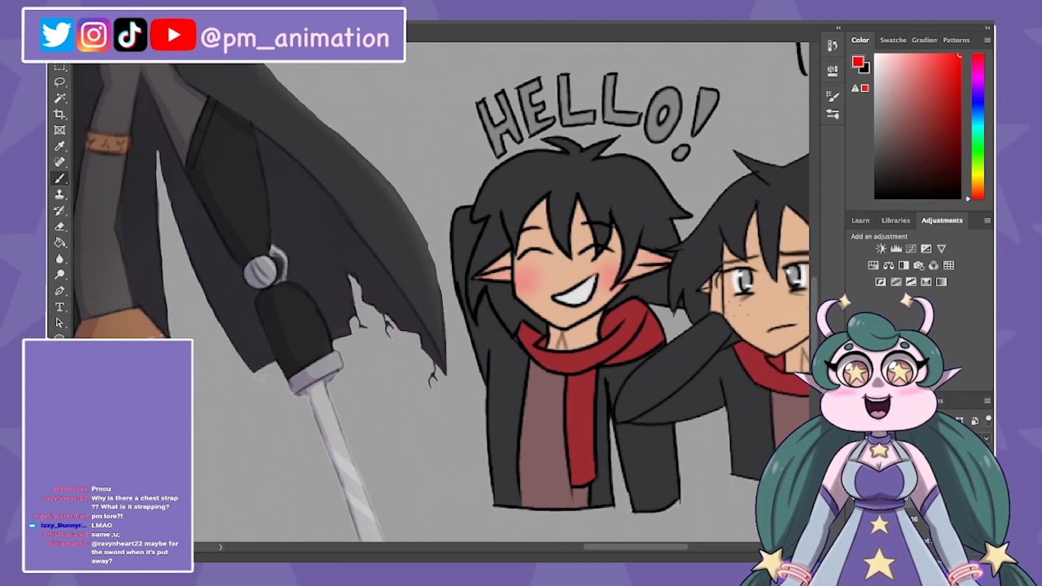
Step: Try marking the three loose threads on the coat's torn hem in red
key("x")
left_click_drag(356, 319, 365, 330)
key("x")
left_click_drag(385, 316, 388, 334)
left_click_drag(435, 369, 429, 386)
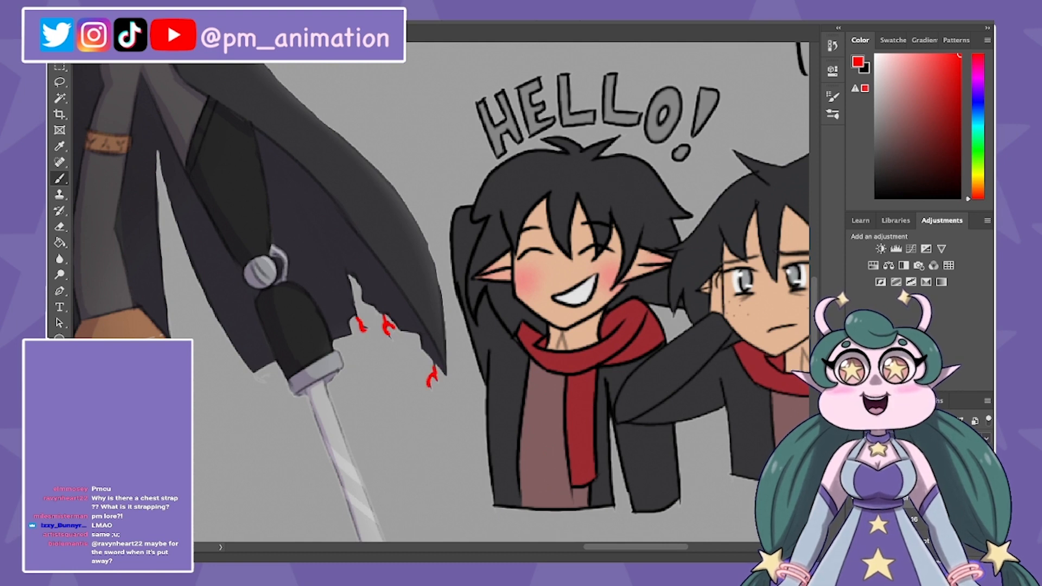
key("ctrl+z")
key("ctrl+z")
key("ctrl+z")
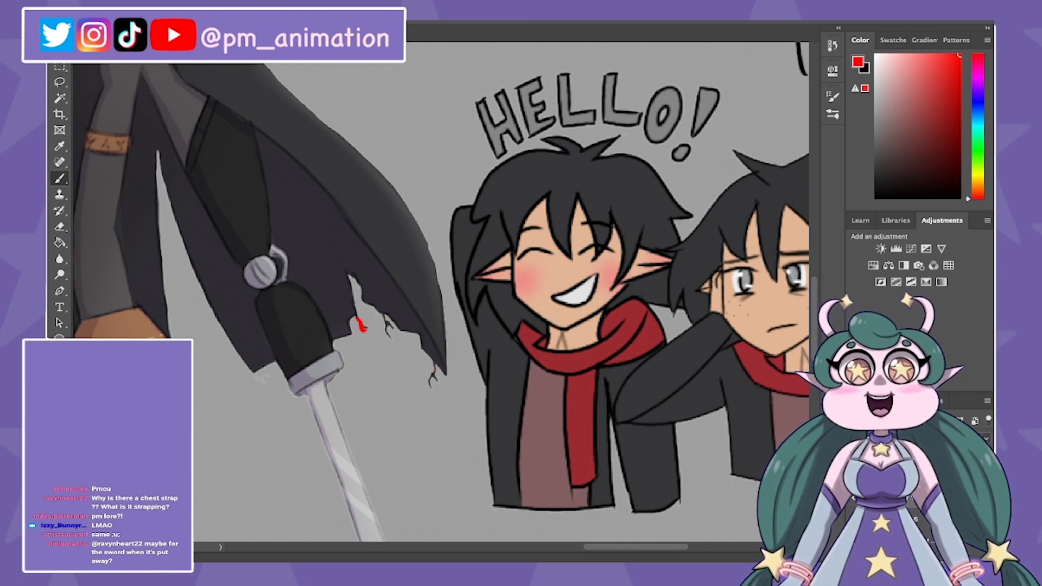
Step: Clear the remaining red mark and erase the loose threads hanging from the coat's torn hem
key("e")
key("ctrl+z")
left_click_drag(385, 321, 389, 333)
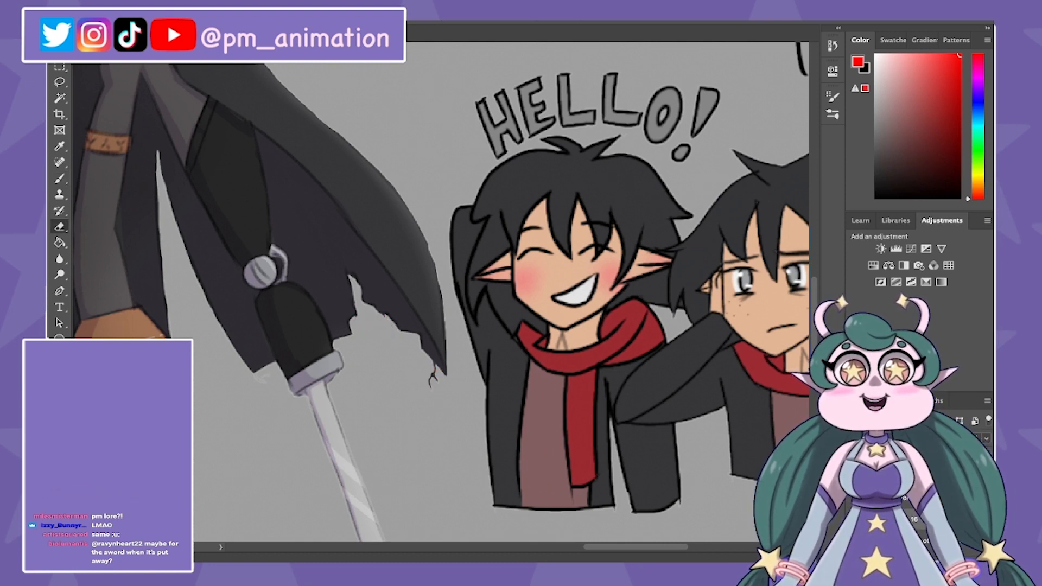
left_click_drag(435, 369, 431, 385)
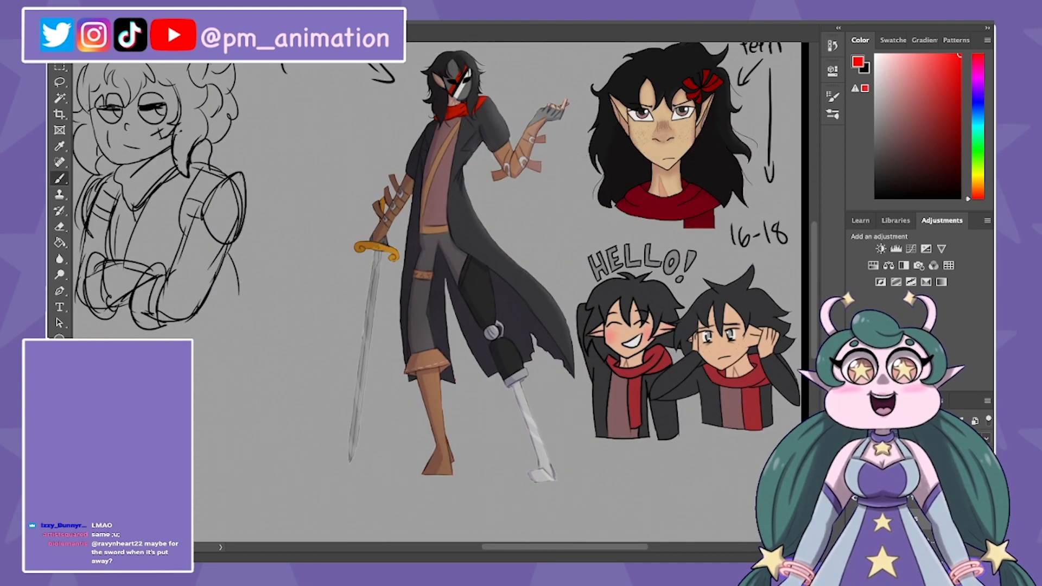
Step: Outline long slits and a reshaped hem on the full-body figure's coat in red
mouse_move(438, 275)
left_mouse_down()
mouse_move(483, 376)
mouse_move(524, 361)
left_mouse_up()
mouse_move(500, 282)
left_mouse_down()
mouse_move(532, 351)
mouse_move(581, 375)
left_mouse_up()
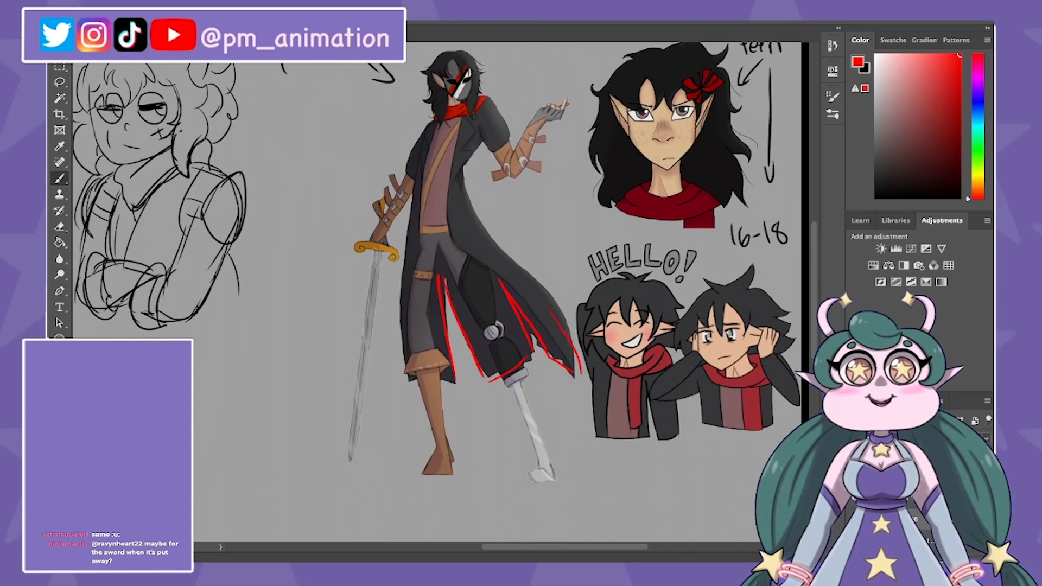
left_click_drag(527, 272, 562, 314)
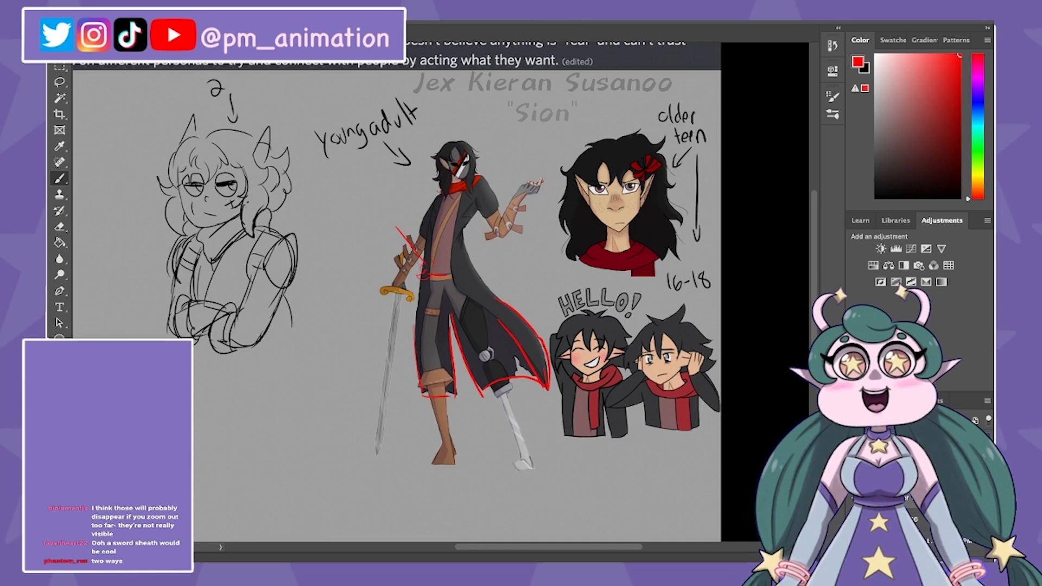
Step: Erase the red slit and hem outlines from the figure's coat
key("super+plus")
key("e")
mouse_move(380, 204)
left_mouse_down()
mouse_move(418, 253)
mouse_move(449, 270)
left_mouse_up()
left_click_drag(405, 344, 411, 419)
mouse_move(456, 323)
left_mouse_down()
mouse_move(459, 409)
mouse_move(445, 434)
left_mouse_up()
mouse_move(461, 344)
left_mouse_down()
mouse_move(498, 435)
mouse_move(586, 421)
left_mouse_up()
mouse_move(578, 412)
left_mouse_down()
mouse_move(519, 330)
mouse_move(544, 321)
mouse_move(587, 422)
left_mouse_up()
left_click_drag(434, 380, 549, 238)
Step: Sketch a black trapezoid coat bottom beside the figure and draw a narrow red slit at its centre
key("b")
mouse_move(306, 243)
left_mouse_down()
mouse_move(306, 386)
mouse_move(401, 238)
mouse_move(399, 211)
left_mouse_up()
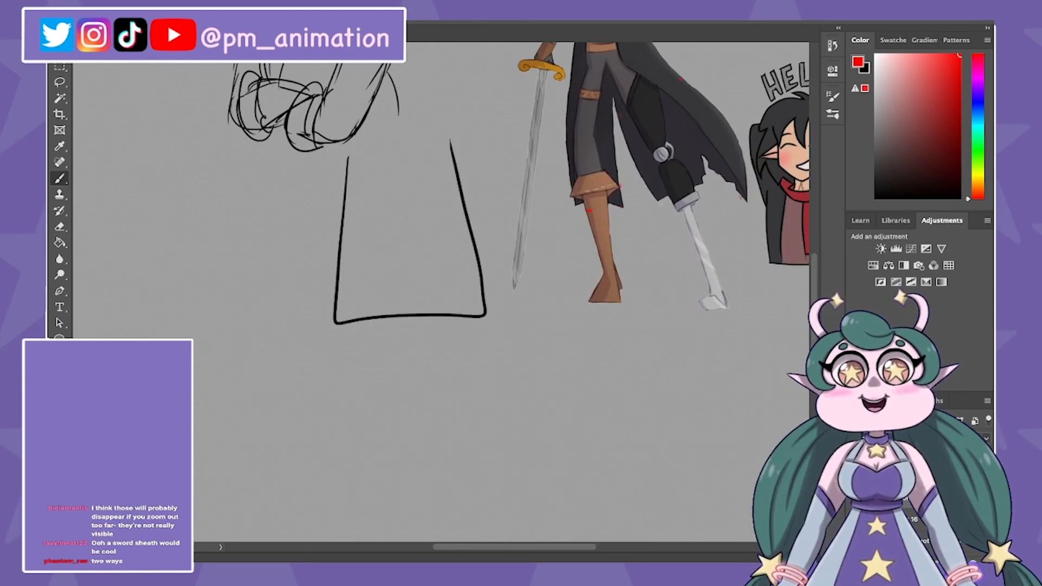
mouse_move(400, 318)
left_mouse_down()
mouse_move(402, 202)
mouse_move(411, 279)
left_mouse_up()
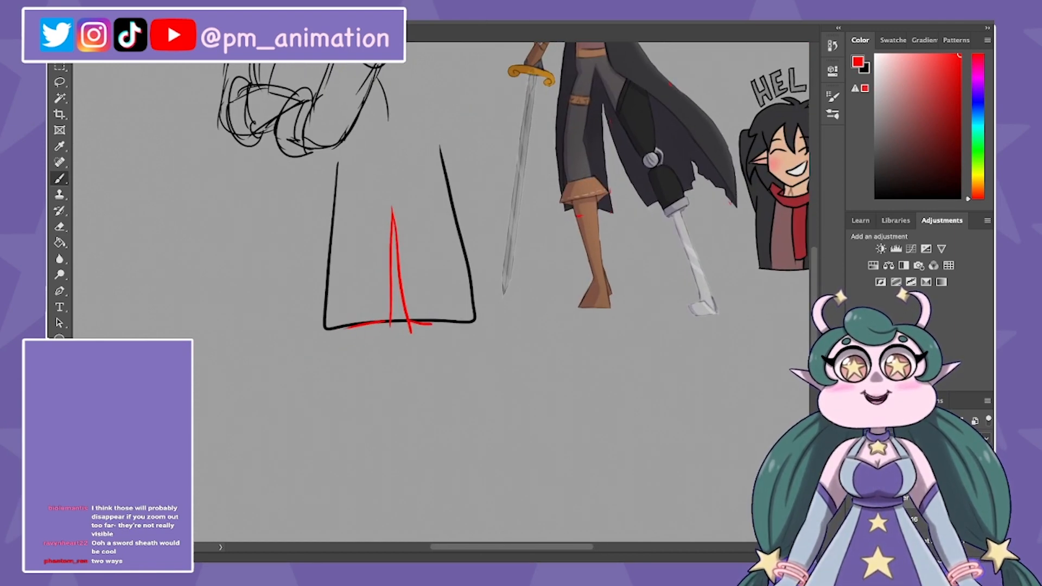
Step: Sketch a second black coat bottom below the first and add a red slit placed off-centre
key("x")
mouse_move(334, 350)
left_mouse_down()
mouse_move(320, 484)
mouse_move(465, 353)
left_mouse_up()
key("x")
left_click_drag(369, 364, 356, 486)
left_click_drag(367, 389, 375, 484)
Step: Outline a new hem with a large pointed slit in red over the full-body figure's coat
left_click_drag(488, 299, 377, 404)
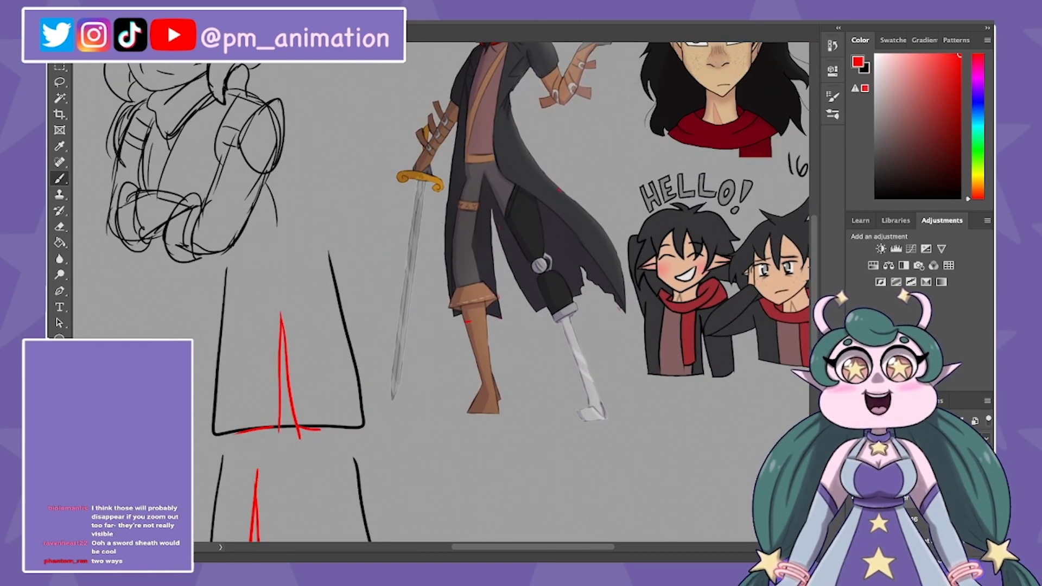
mouse_move(443, 212)
left_mouse_down()
mouse_move(452, 327)
mouse_move(540, 305)
mouse_move(508, 205)
mouse_move(572, 283)
left_mouse_up()
left_click_drag(503, 182, 577, 291)
left_click_drag(489, 244, 514, 341)
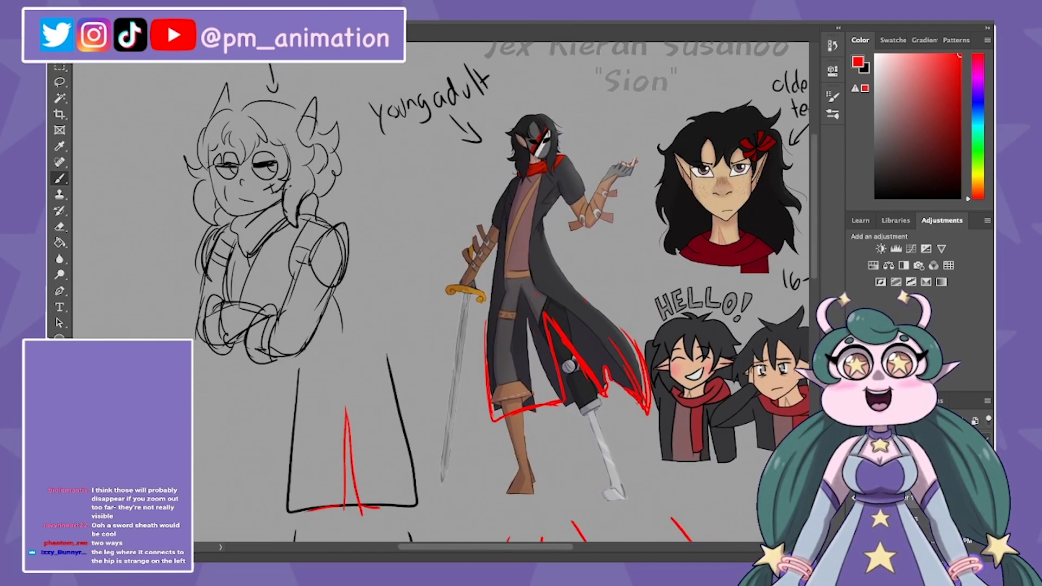
Step: Draw a red sword running diagonally to the figure's waist, with a belt line to hold it
left_click_drag(437, 199, 494, 261)
mouse_move(532, 191)
left_mouse_down()
mouse_move(502, 255)
mouse_move(532, 269)
left_mouse_up()
left_click_drag(450, 205, 498, 271)
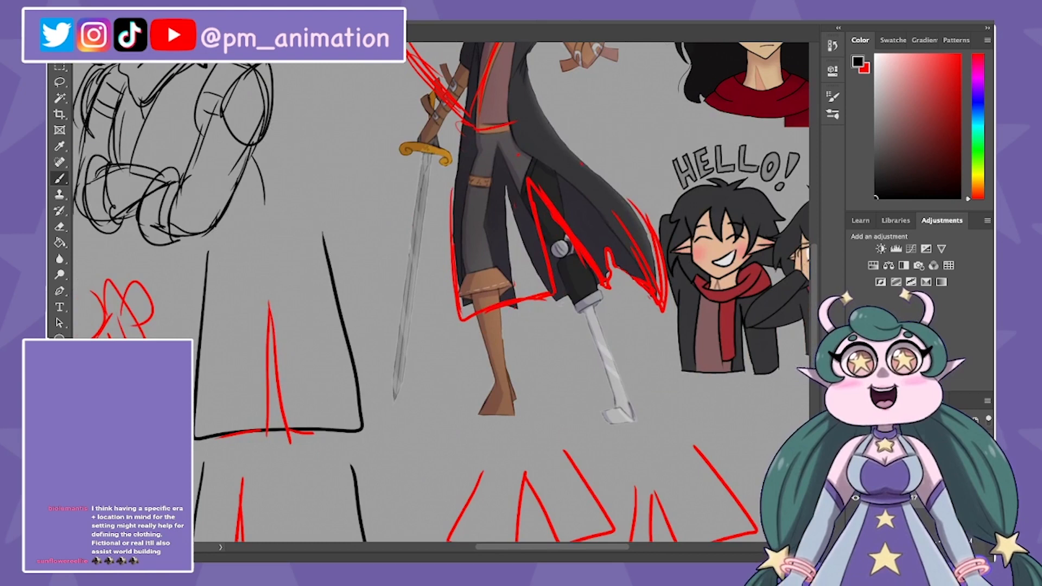
key("super+plus")
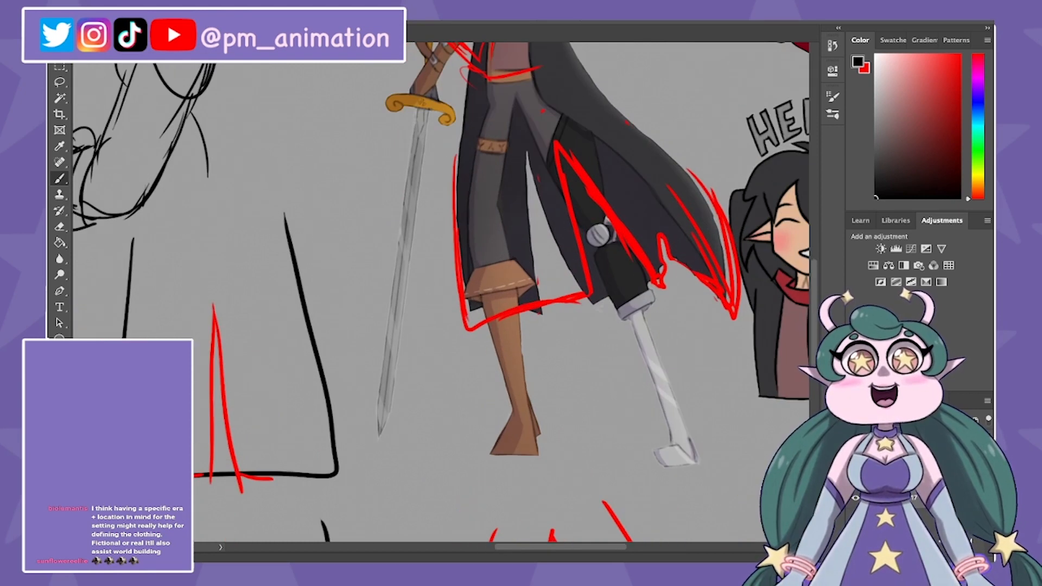
Step: Write the note "modern" with an arrow pointing at the full-body figure's metal prosthetic leg
key("x")
left_click_drag(689, 348, 682, 356)
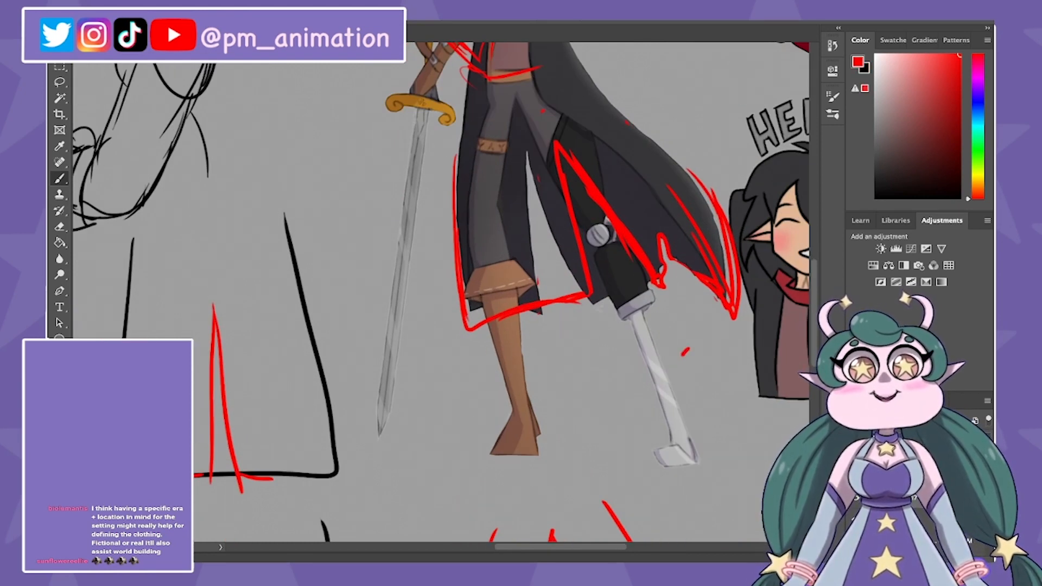
left_click_drag(682, 357, 677, 364)
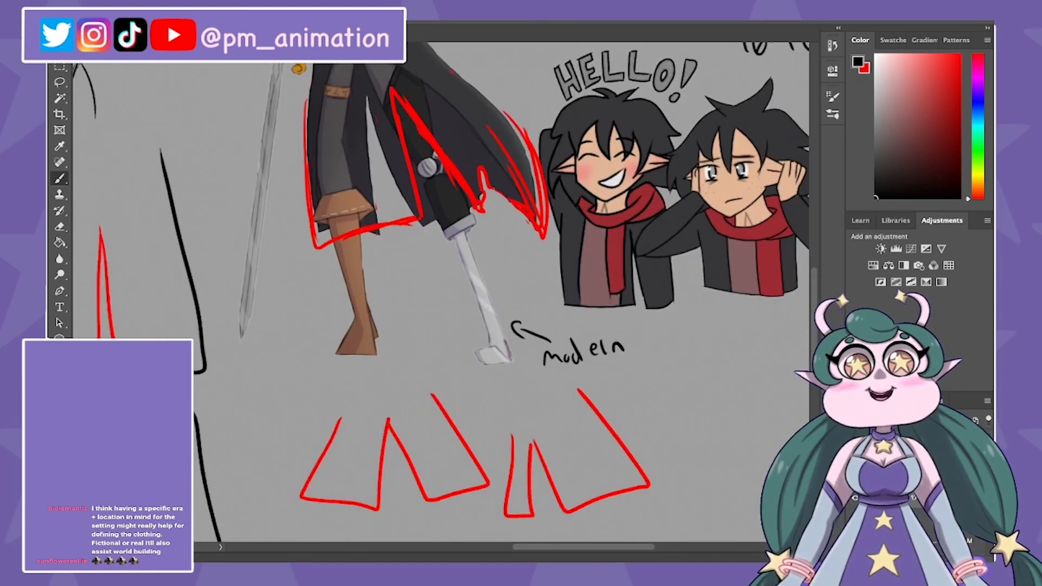
mouse_move(589, 348)
left_mouse_down()
mouse_move(619, 346)
mouse_move(590, 356)
mouse_move(599, 345)
left_mouse_up()
key("b")
left_click_drag(603, 356, 616, 354)
key("super+minus")
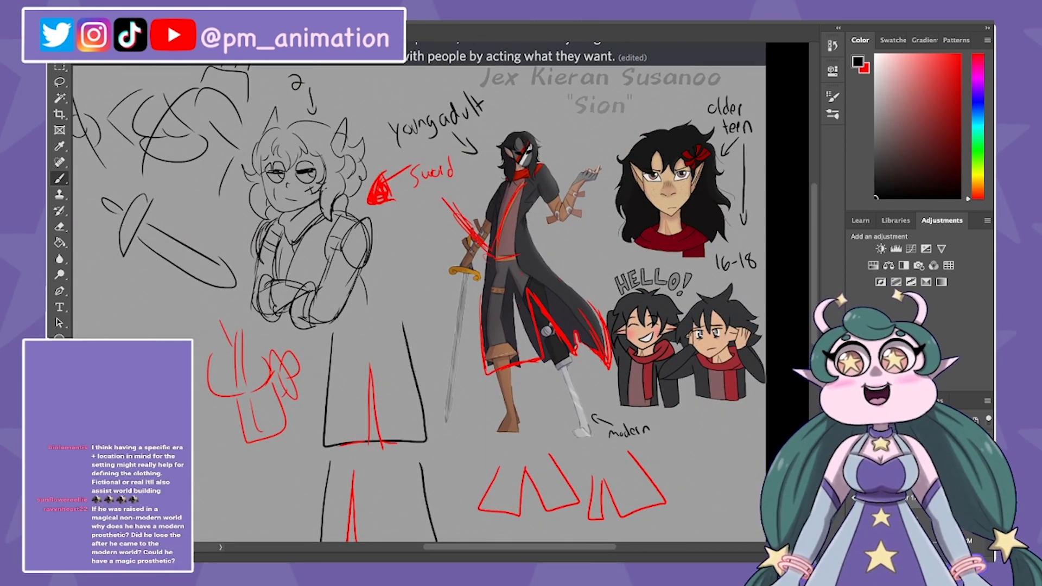
key("super+minus")
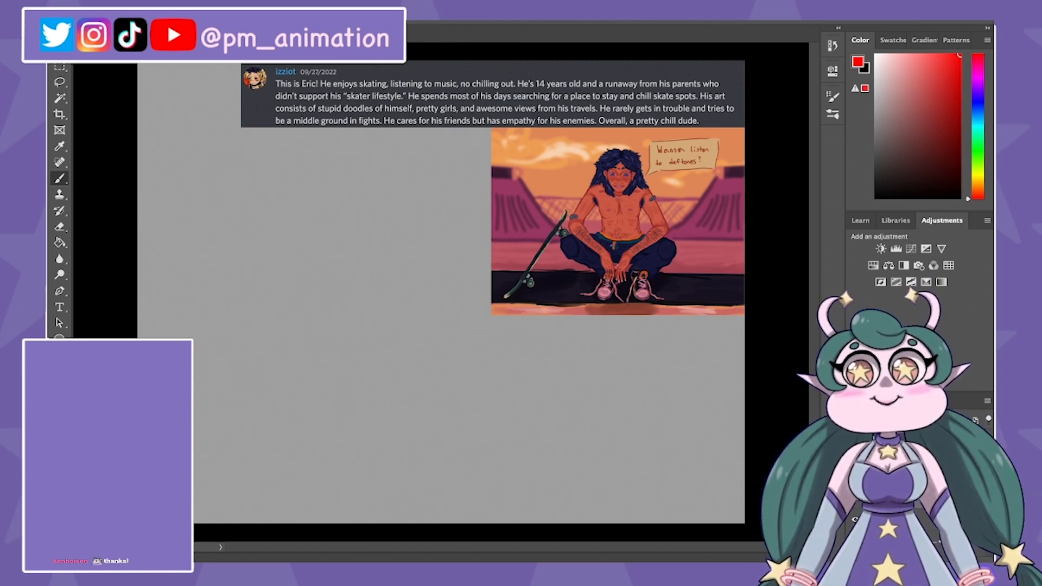
Step: Write an underlined "Head Size" note beside the skater illustration, listing "Avrg Adult", "M = 8h" and "F = 7h" in black
key("x")
scroll(440, 292, "up", 2)
scroll(440, 291, "left", 3)
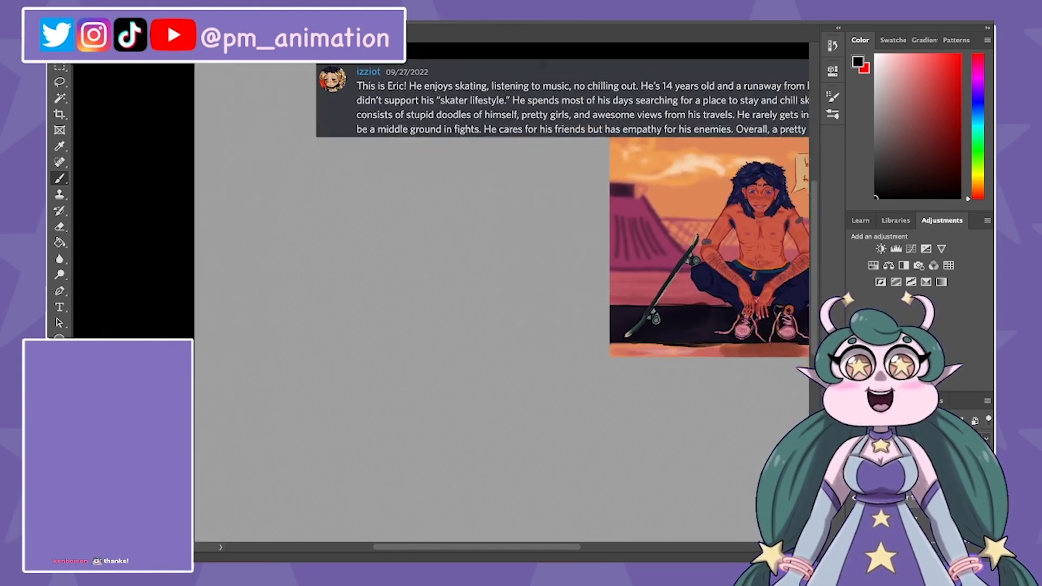
scroll(440, 292, "right", 1)
scroll(441, 292, "up", 2)
scroll(528, 195, "up", 1)
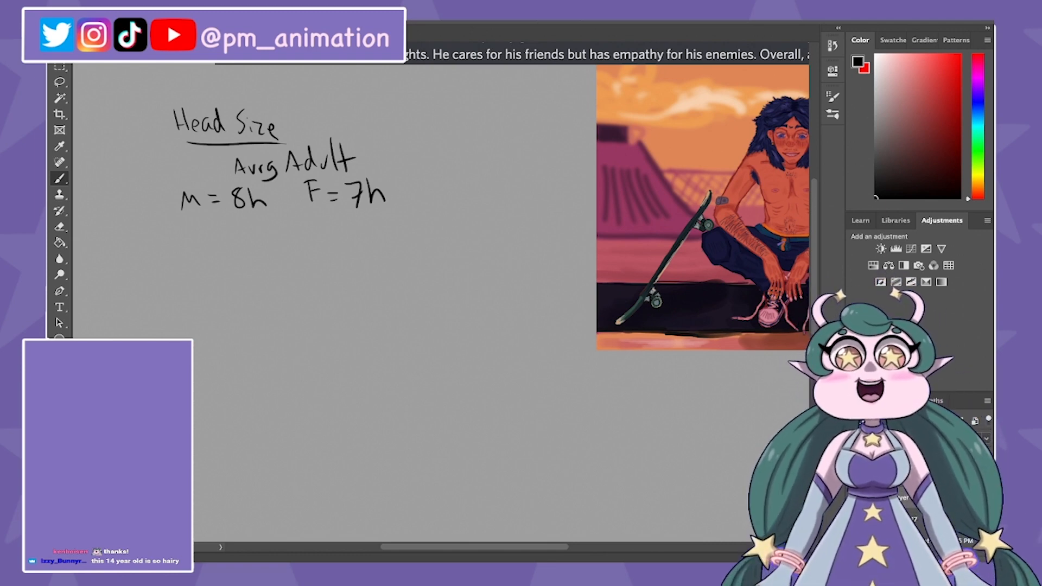
Step: Add the line "Kids = 4 - 6 heads" and a matching head-count range for teens below the adult proportions
scroll(441, 291, "up", 2)
scroll(441, 292, "left", 2)
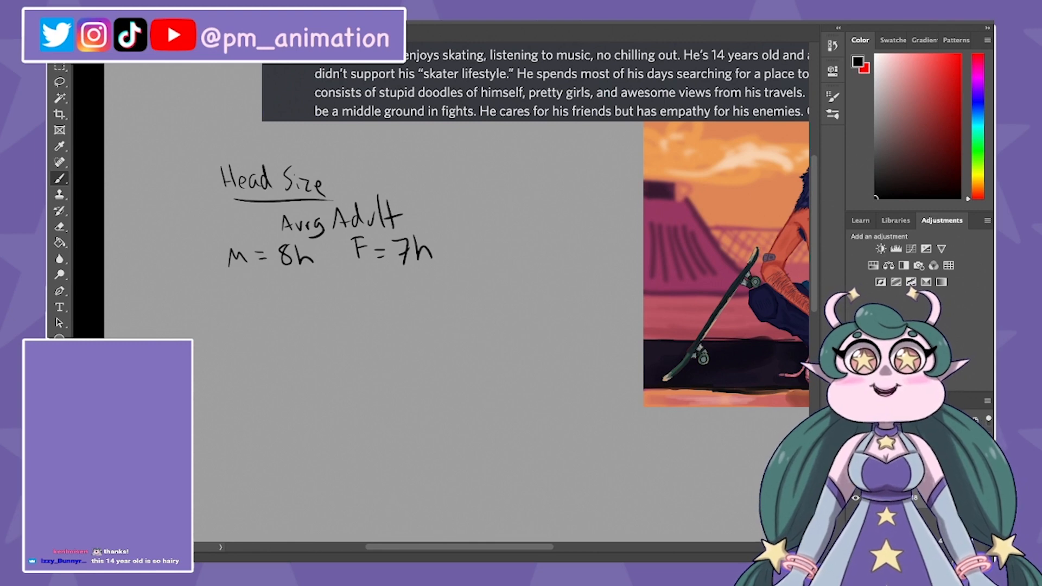
mouse_move(498, 245)
left_mouse_down()
mouse_move(496, 262)
mouse_move(479, 259)
left_mouse_up()
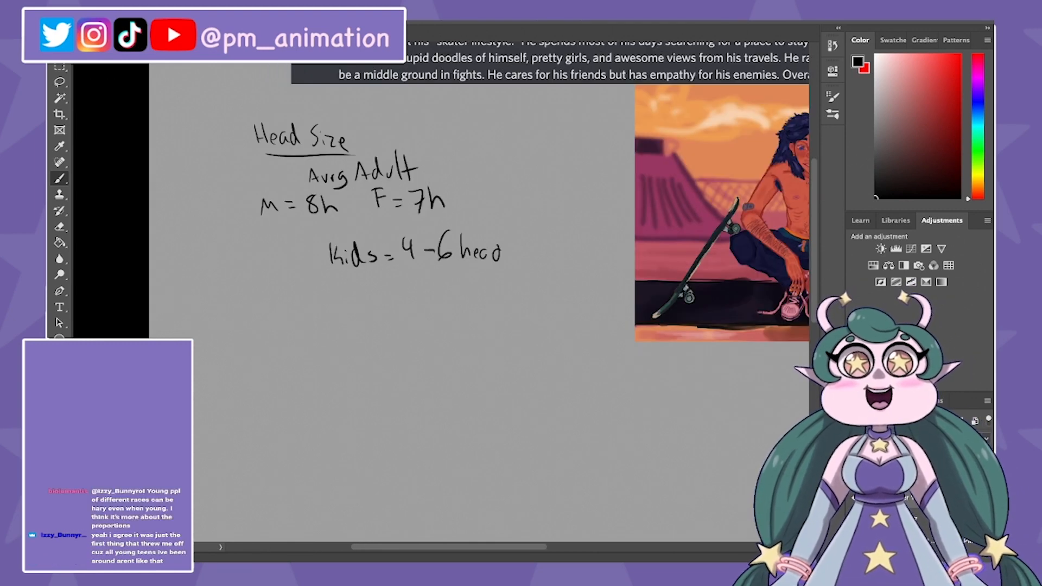
key("ctrl+z")
key("ctrl+z")
mouse_move(486, 260)
left_mouse_down()
mouse_move(494, 251)
mouse_move(496, 263)
left_mouse_up()
left_click_drag(513, 250, 506, 262)
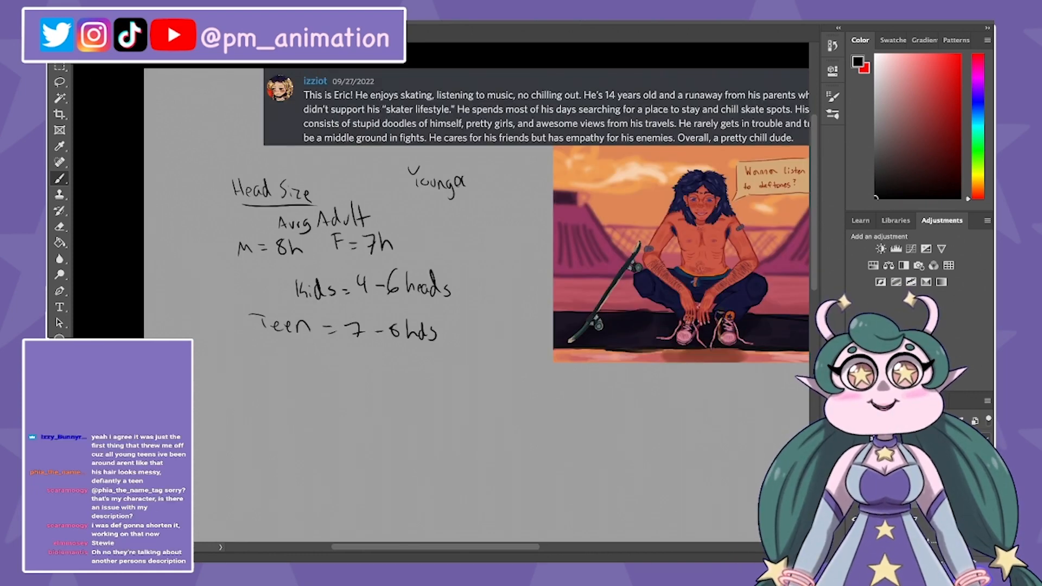
Step: Write "Younger = Bigger Head" and sketch two faces below the notes comparing eyes labelled "small" and "Big"
left_click_drag(490, 165, 490, 195)
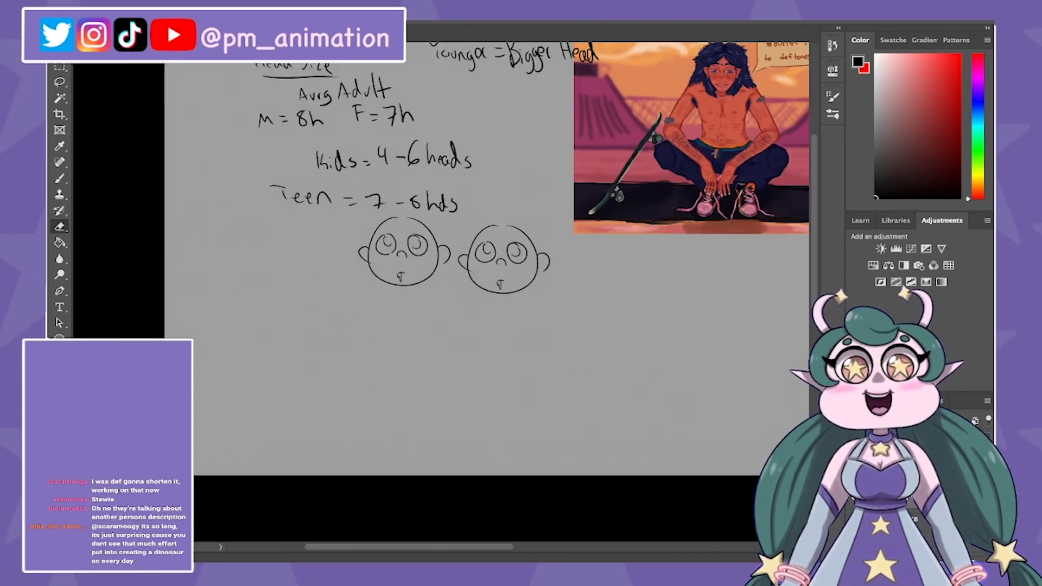
mouse_move(395, 236)
left_mouse_down()
mouse_move(379, 252)
mouse_move(425, 249)
mouse_move(404, 260)
mouse_move(382, 255)
mouse_move(406, 263)
mouse_move(379, 255)
left_mouse_up()
key("v")
key("b")
key("e")
key("b")
key("super+z")
key("super+z")
mouse_move(410, 254)
left_mouse_down()
mouse_move(419, 249)
mouse_move(410, 255)
left_mouse_up()
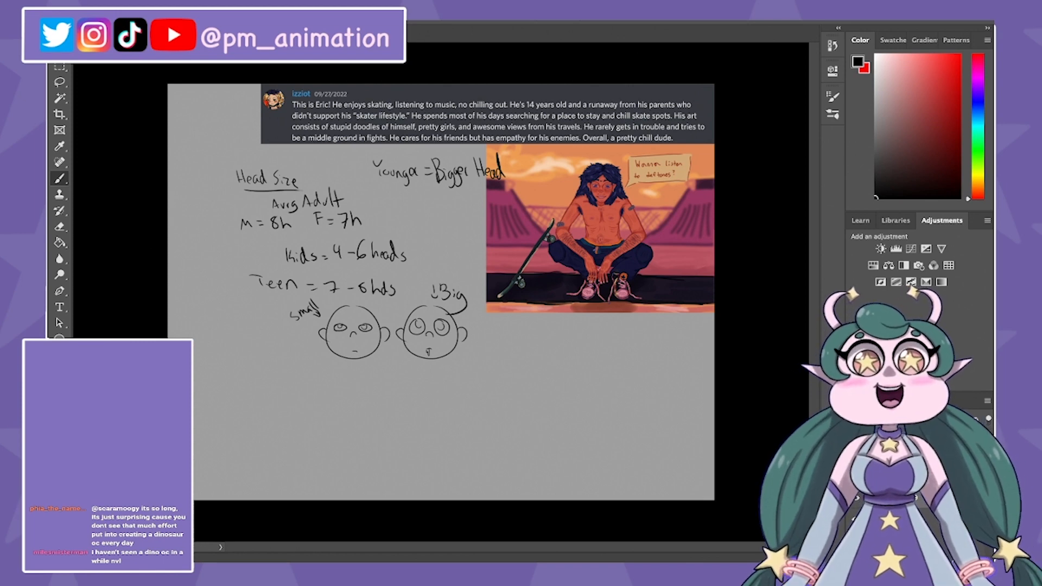
scroll(605, 196, "up", 3)
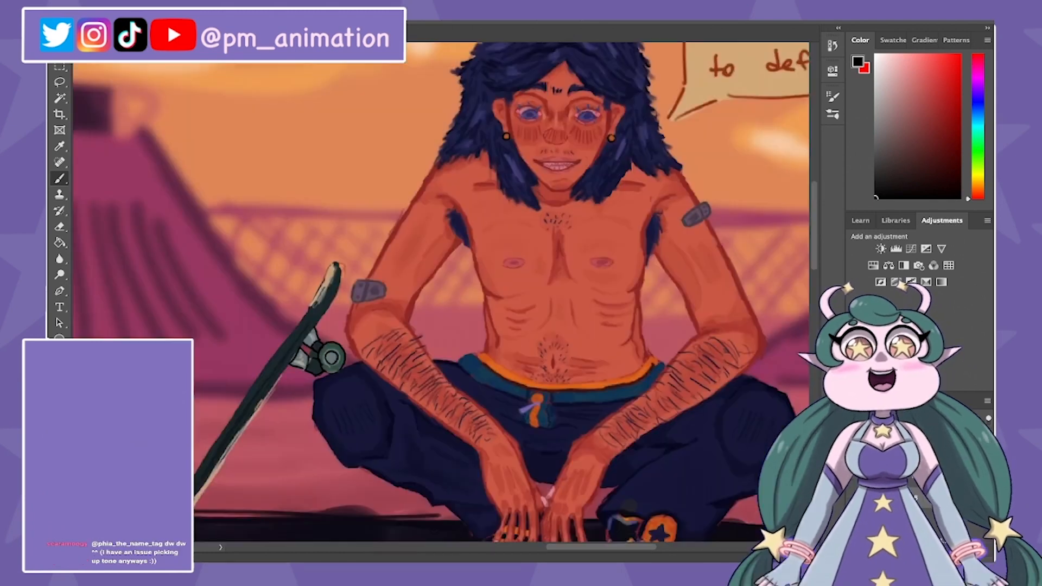
Step: Examine the seated skater's face, facial hair and body hair up close against the full illustration
left_click_drag(477, 244, 403, 314)
key("super+plus")
left_click_drag(467, 228, 435, 342)
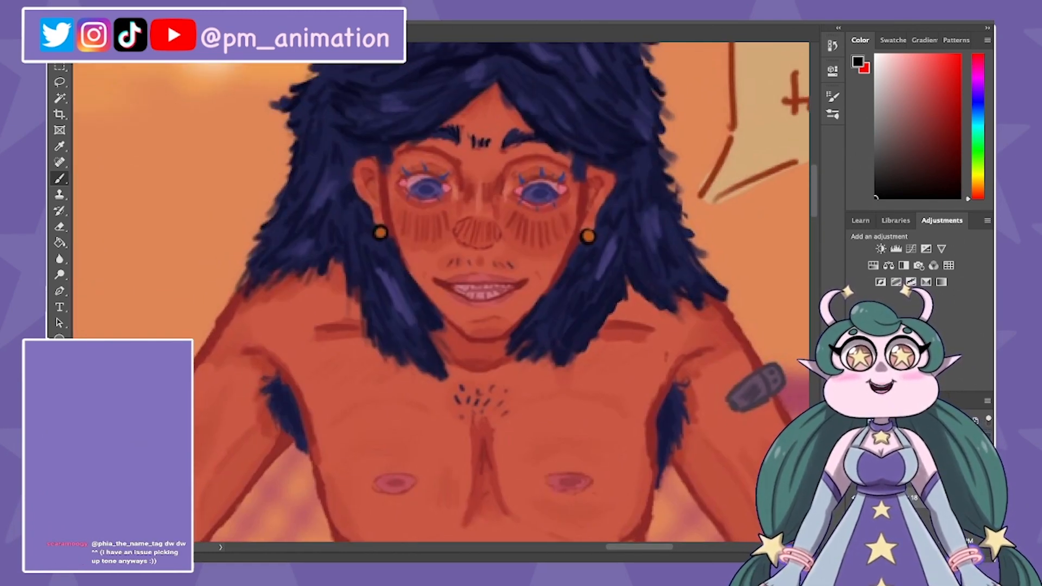
key("super+minus")
key("super+minus")
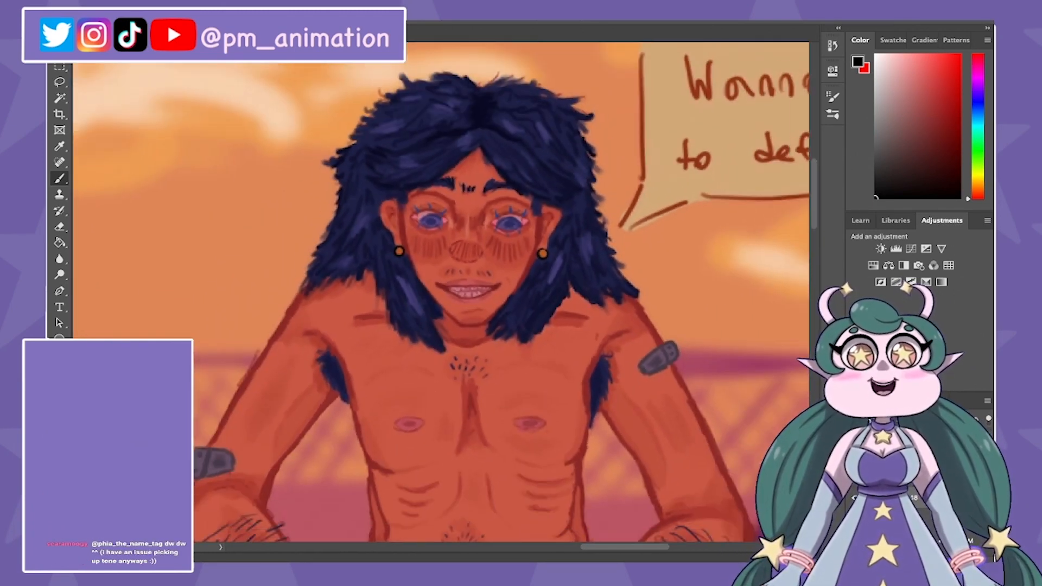
key("super+minus")
key("super+minus")
key("super+minus")
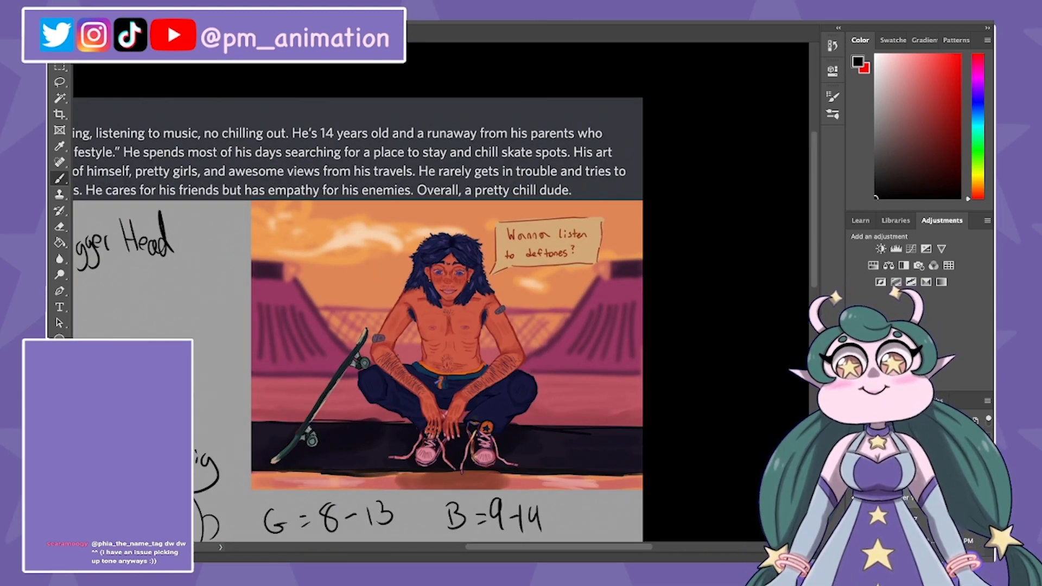
key("super+minus")
left_click_drag(434, 304, 526, 225)
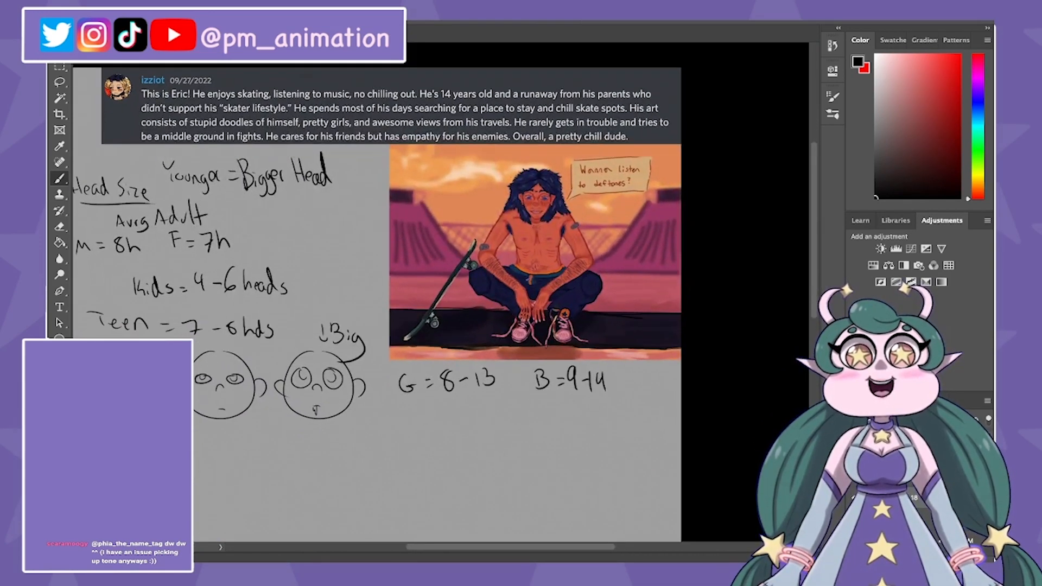
key("super+minus")
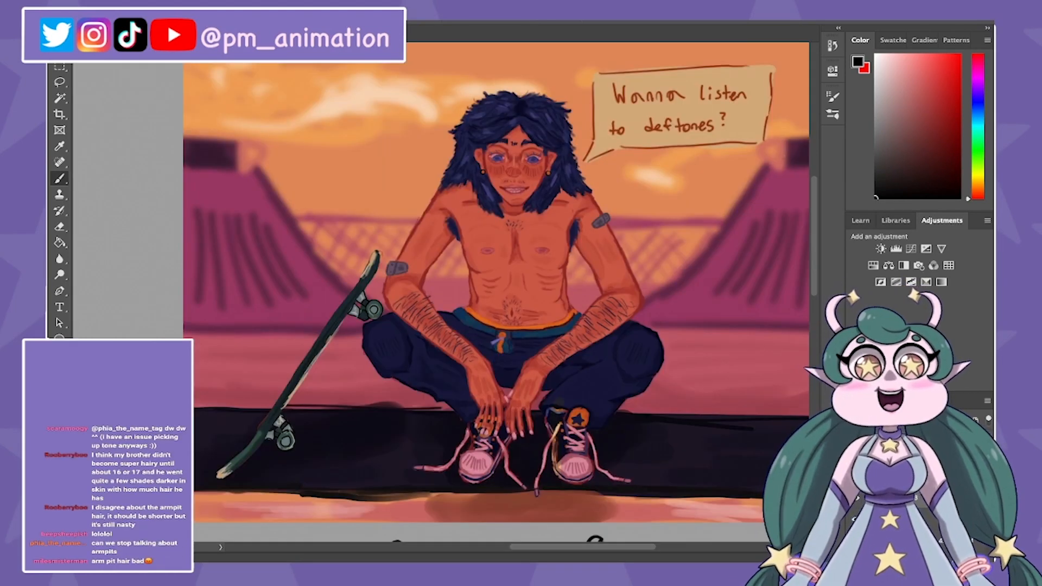
key("x")
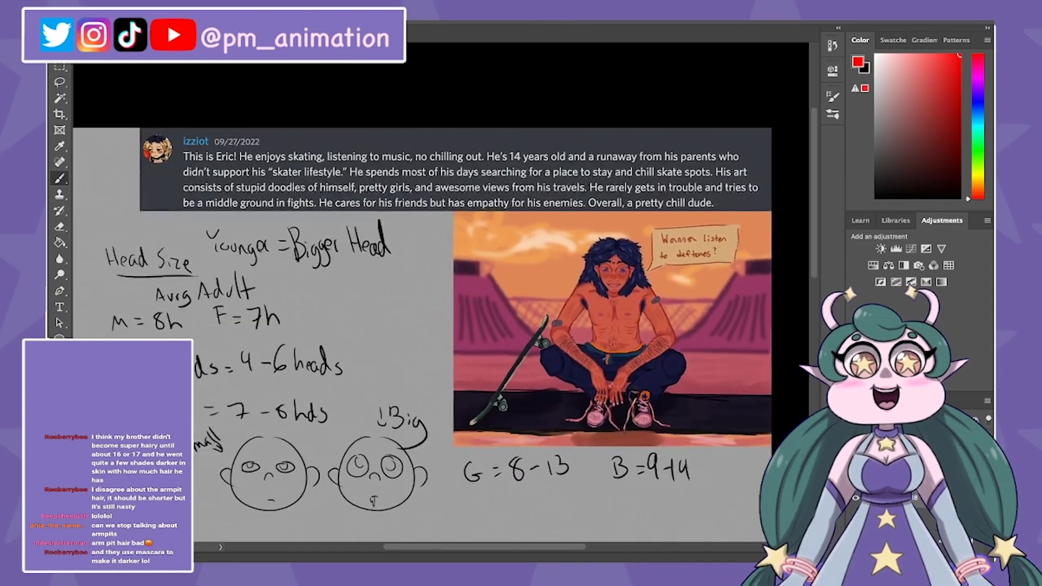
key("super+0")
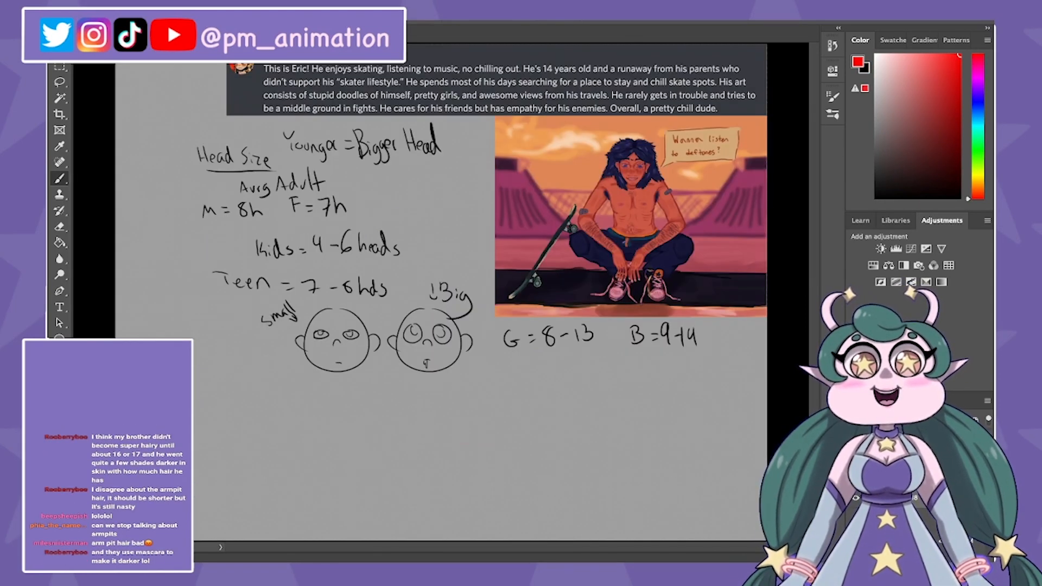
key("super+minus")
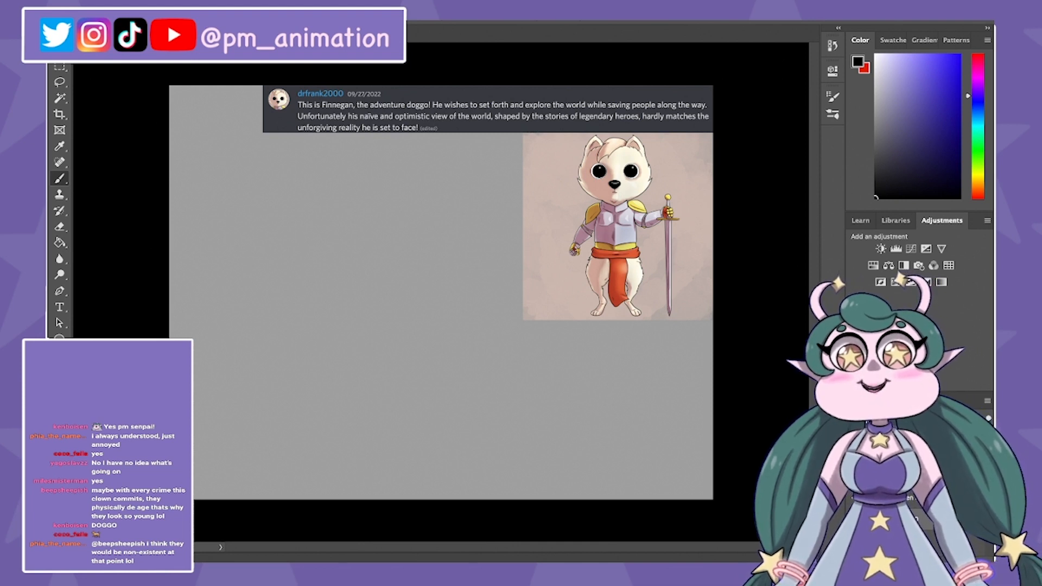
Step: Examine the armored dog character's face, eyes and full-body design up close
key("x")
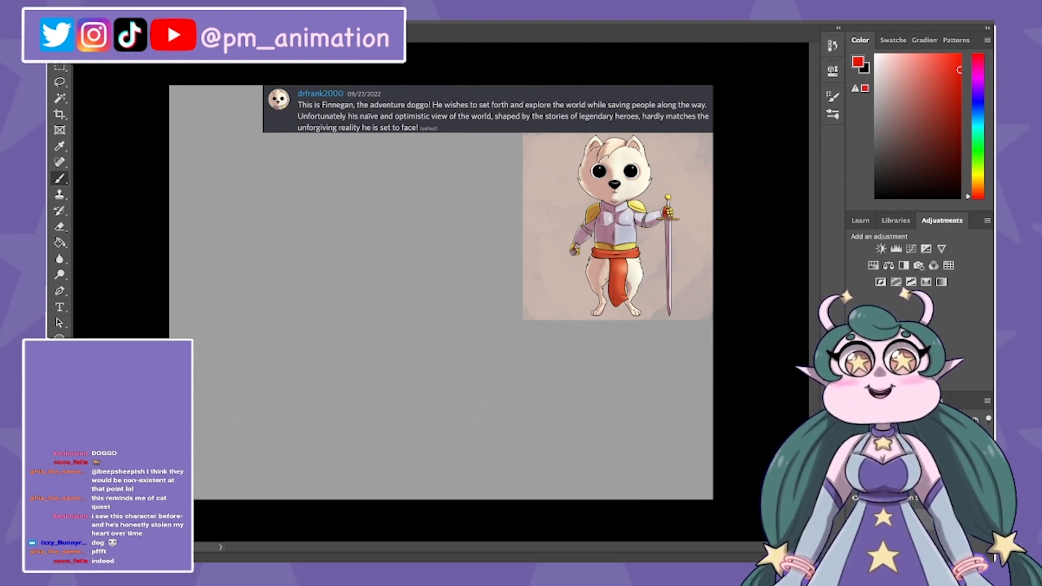
key("super+plus")
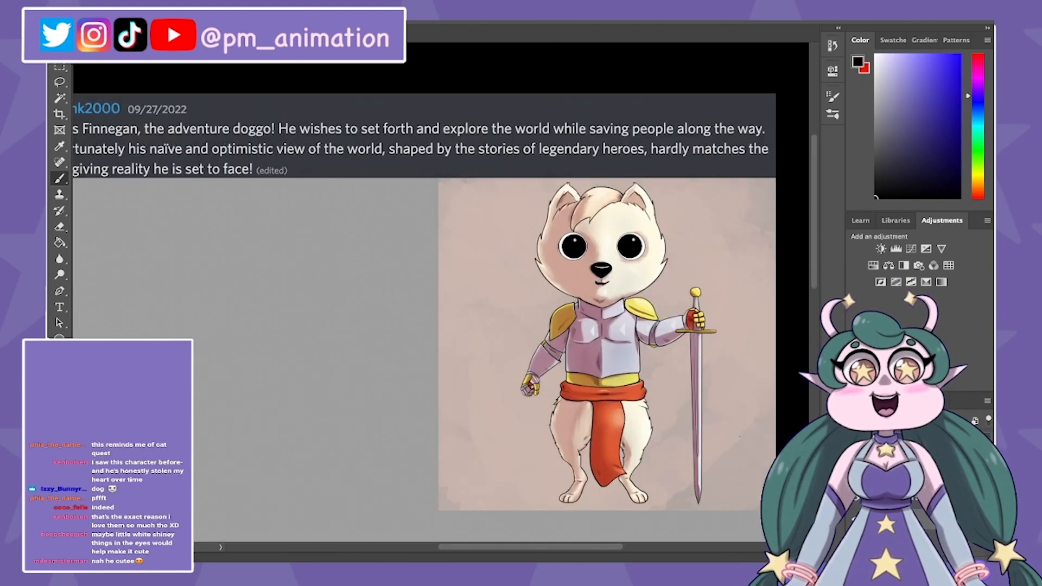
key("x")
key("x")
key("super+plus")
key("super+plus")
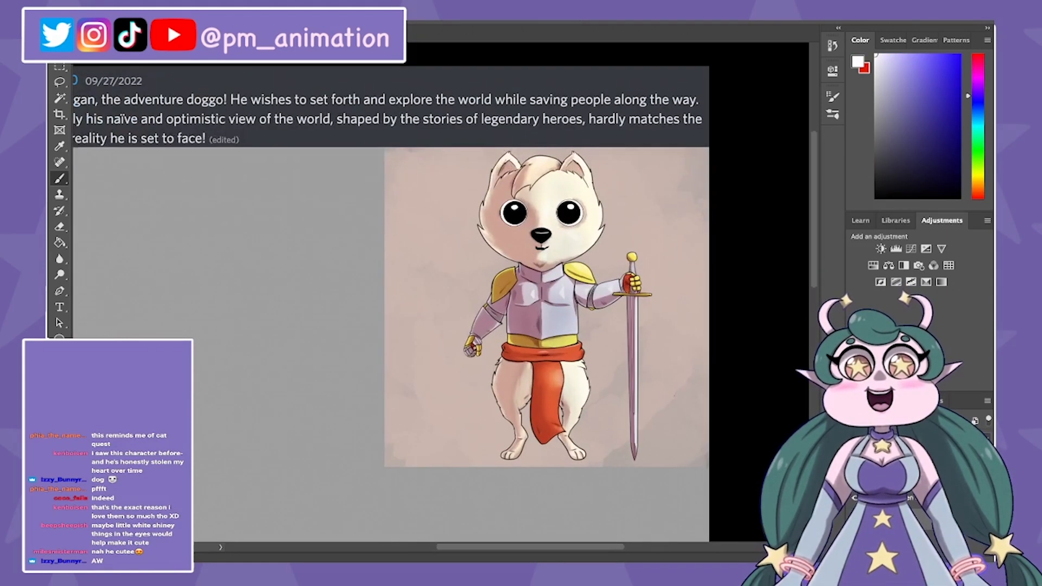
left_click_drag(673, 395, 752, 423)
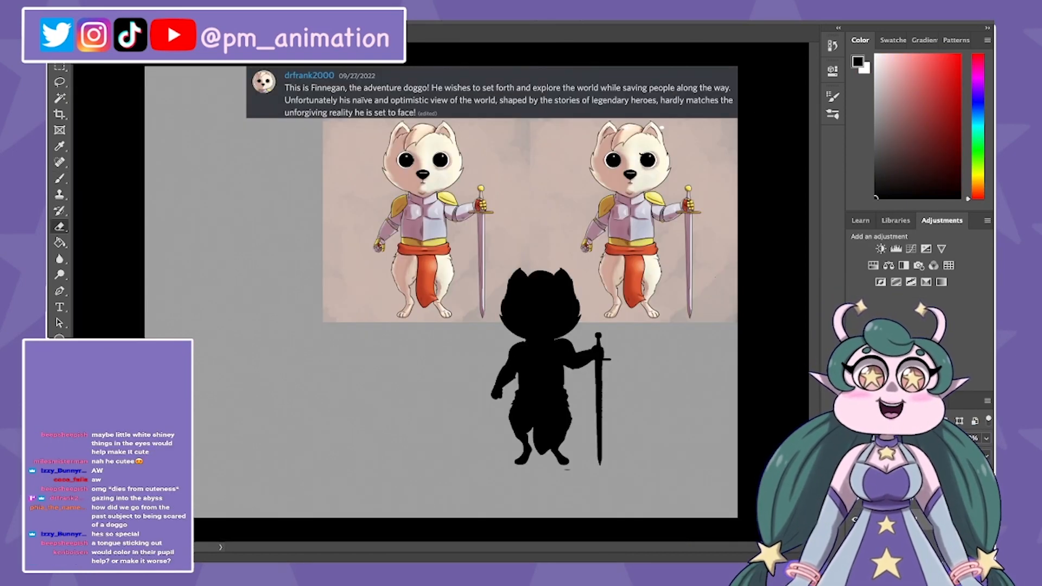
key("super+plus")
left_click_drag(619, 314, 558, 295)
key("super+plus")
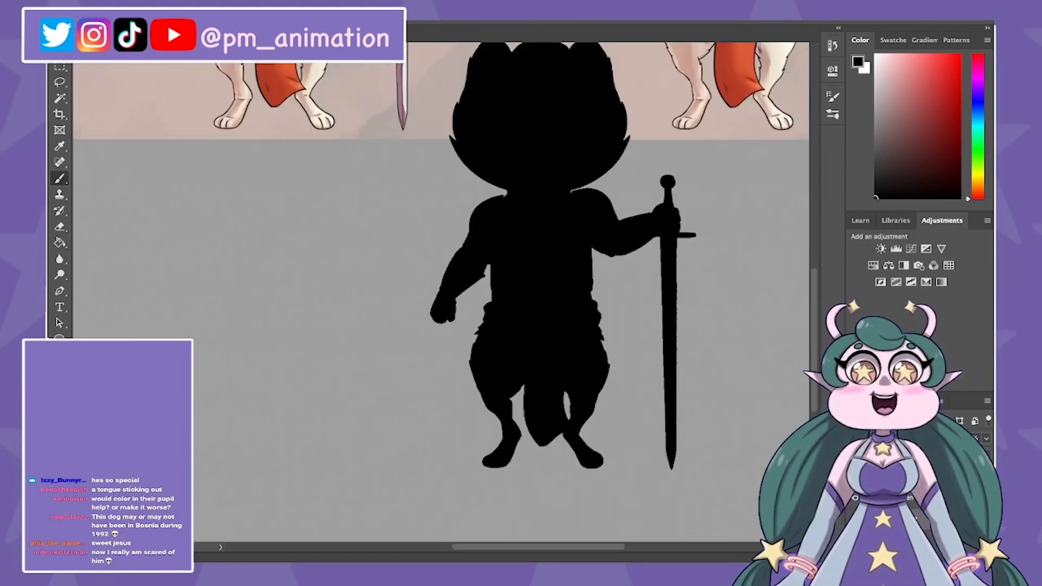
Step: Erase around the hanging cloth in the dog's black silhouette and repaint it as a clear strip between the legs
key("super+plus")
key("e")
left_click_drag(624, 445, 595, 243)
left_click_drag(628, 278, 602, 331)
key("super+z")
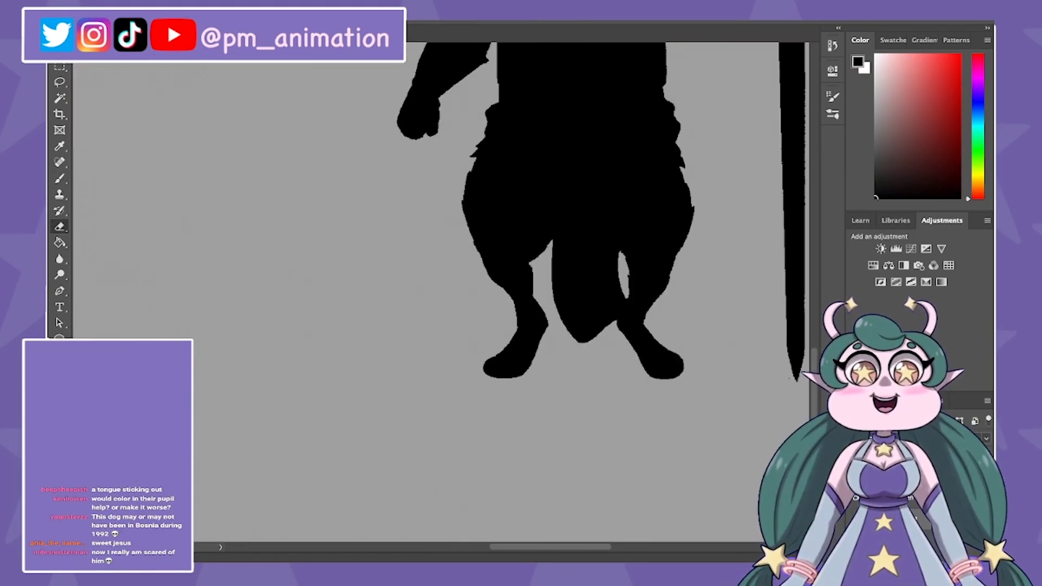
mouse_move(622, 294)
left_mouse_down()
mouse_move(613, 324)
mouse_move(614, 303)
mouse_move(614, 313)
mouse_move(568, 324)
mouse_move(600, 332)
left_mouse_up()
key("b")
mouse_move(553, 244)
left_mouse_down()
mouse_move(602, 320)
mouse_move(590, 342)
left_mouse_up()
key("e")
key("b")
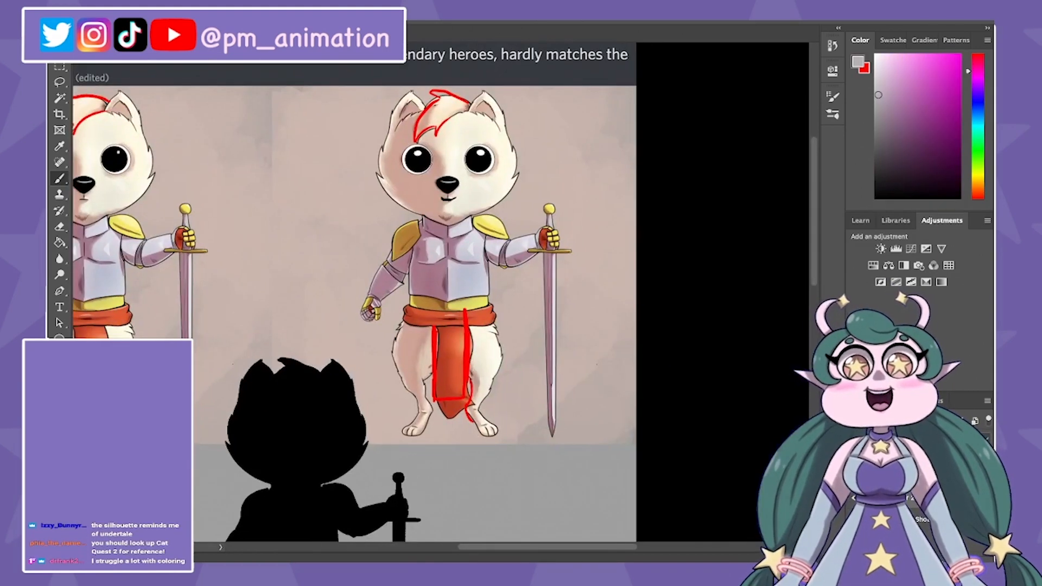
Step: Darken the arm bands on the second dog copy to black, comparing the values in grayscale and colour
key("ctrl+y")
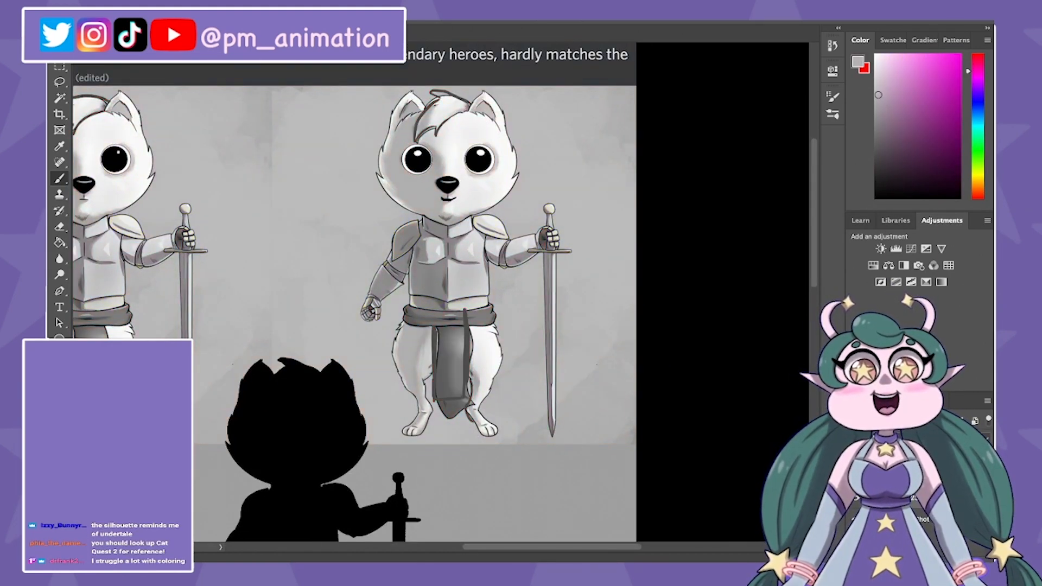
key("ctrl+y")
key("ctrl+y")
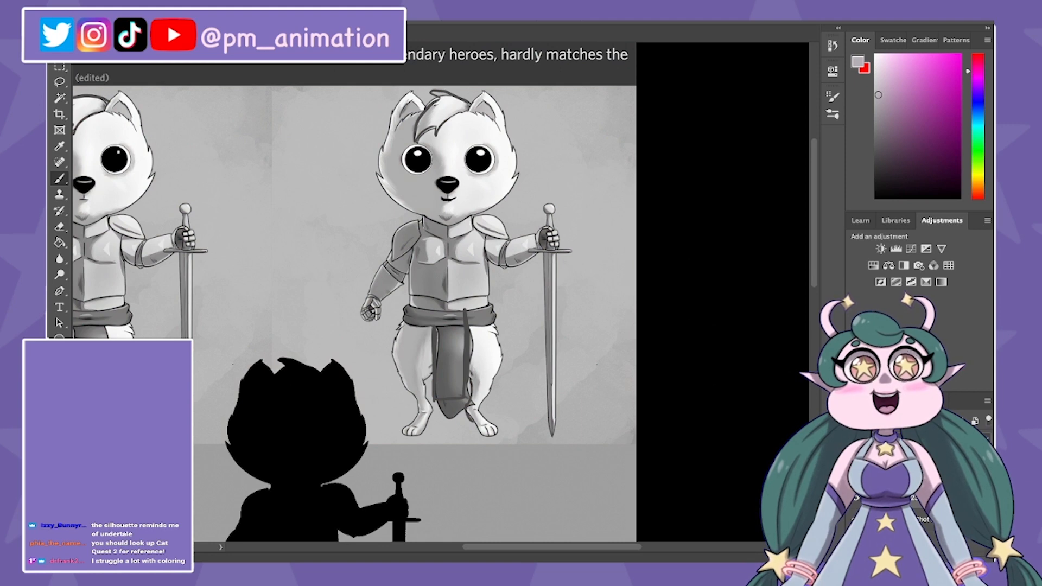
scroll(398, 220, "up", 5)
key("ctrl+y")
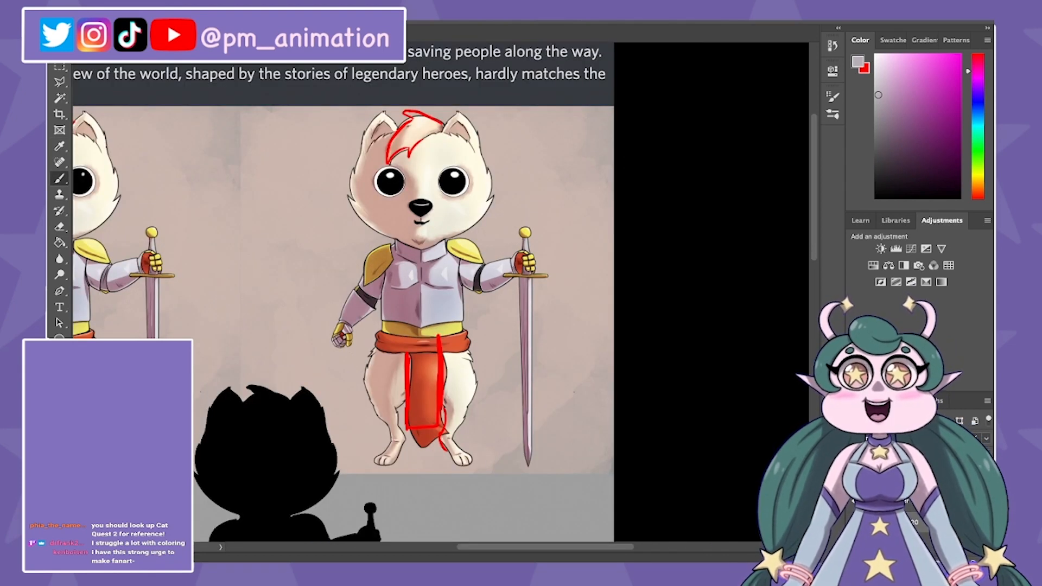
Step: Lighten the gold shoulders, gauntlets, waist trim and sword pommel on the second dog copy, checking the values in grayscale
key("ctrl+z")
key("ctrl+shift+z")
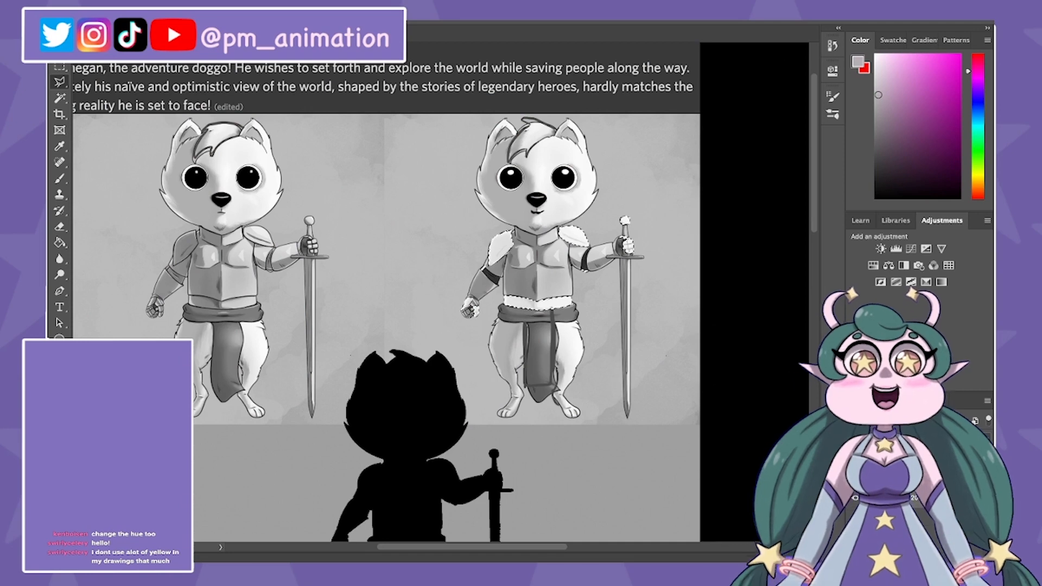
key("ctrl+y")
key("ctrl+y")
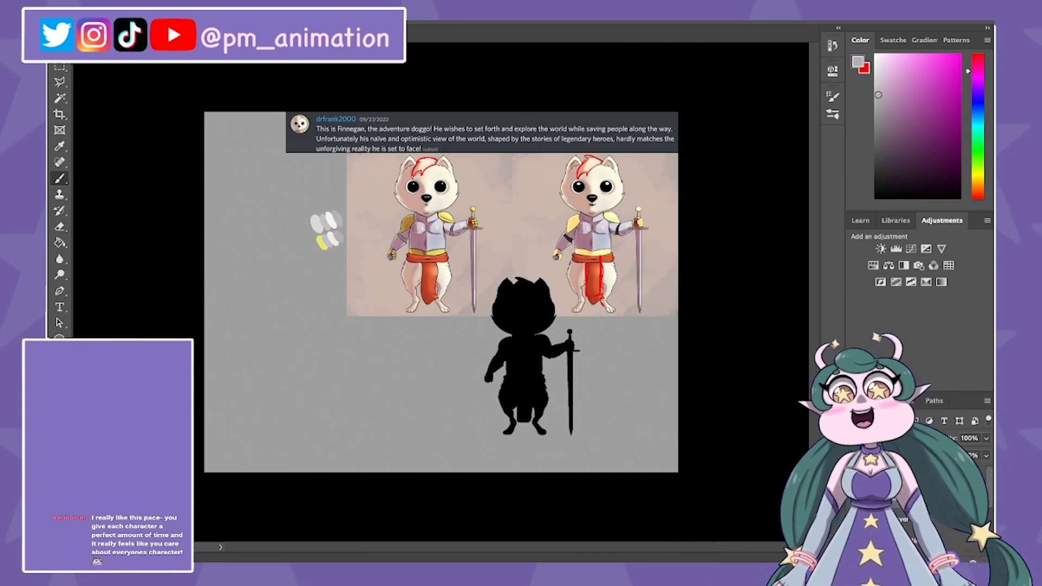
Step: Try to fill the shaded fur on the second dog copy with a light beige
key("ctrl+plus")
key("ctrl+plus")
key("ctrl+plus")
left_click_drag(684, 109, 527, 316)
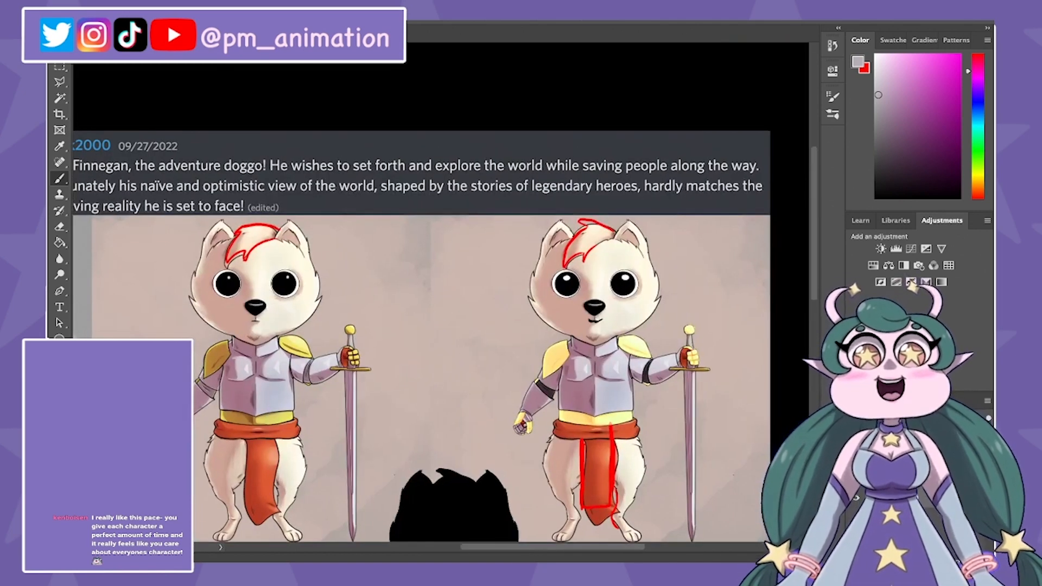
key("g")
left_click(549, 312, "alt")
left_click(549, 312)
key("ctrl+plus")
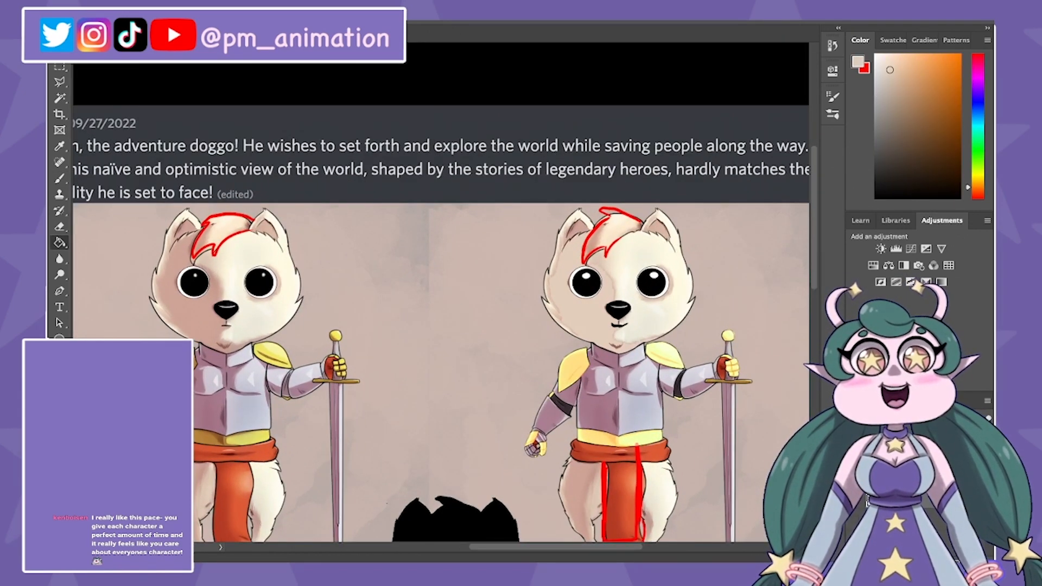
key("ctrl+z")
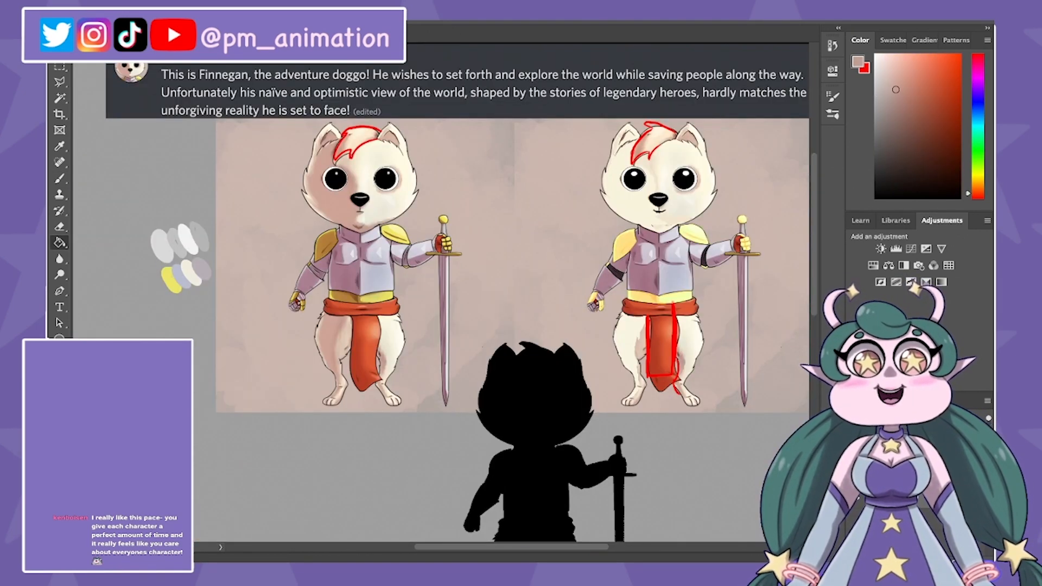
left_click(640, 350)
key("ctrl+z")
Step: Brush the second dog's shaded fur a lighter cream and place a second set of palette swatches beneath the first
key("b")
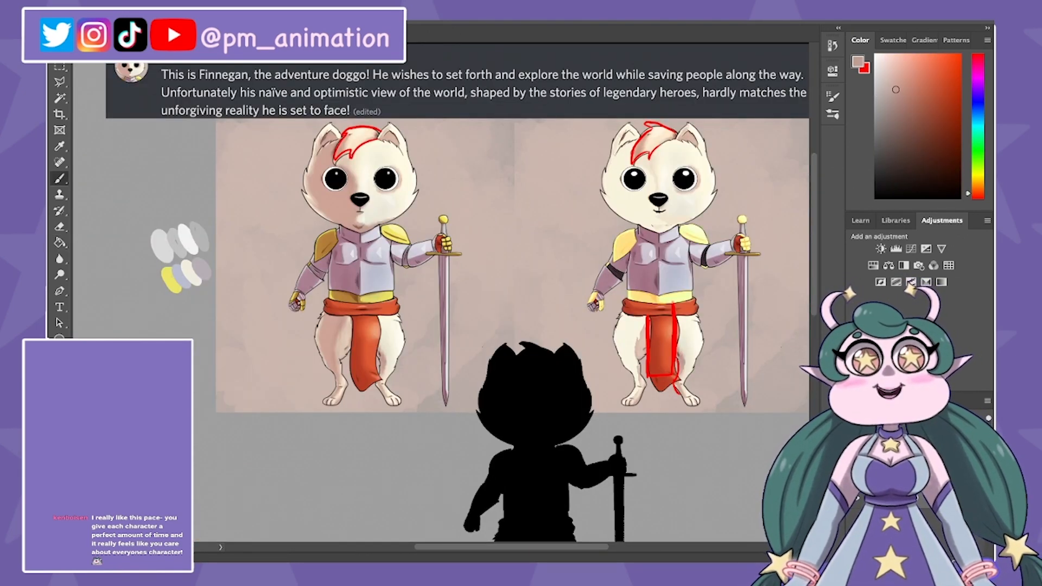
left_click(685, 327, "alt")
key("ctrl+minus")
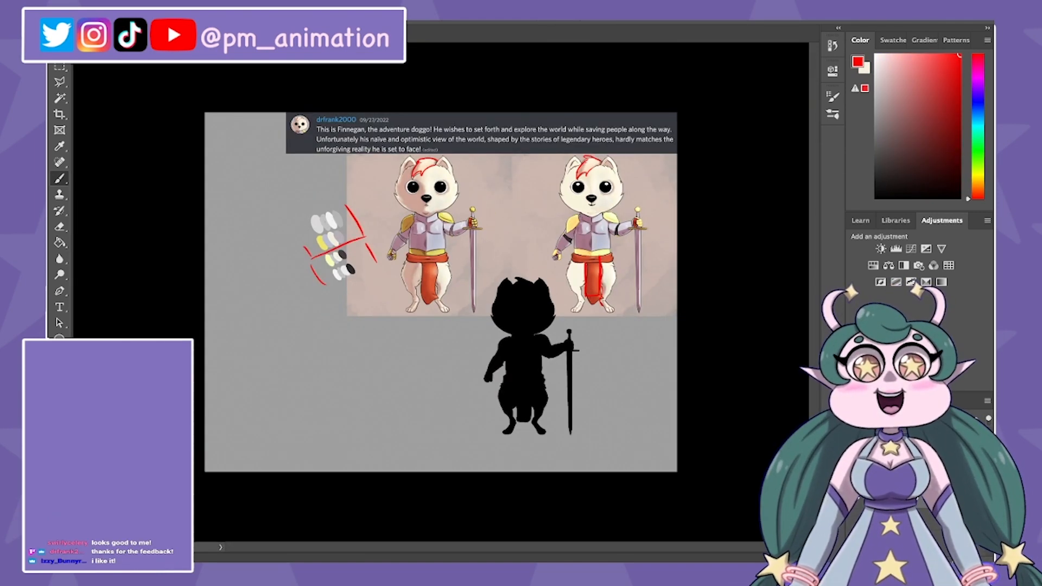
key("ctrl+t")
key("Return")
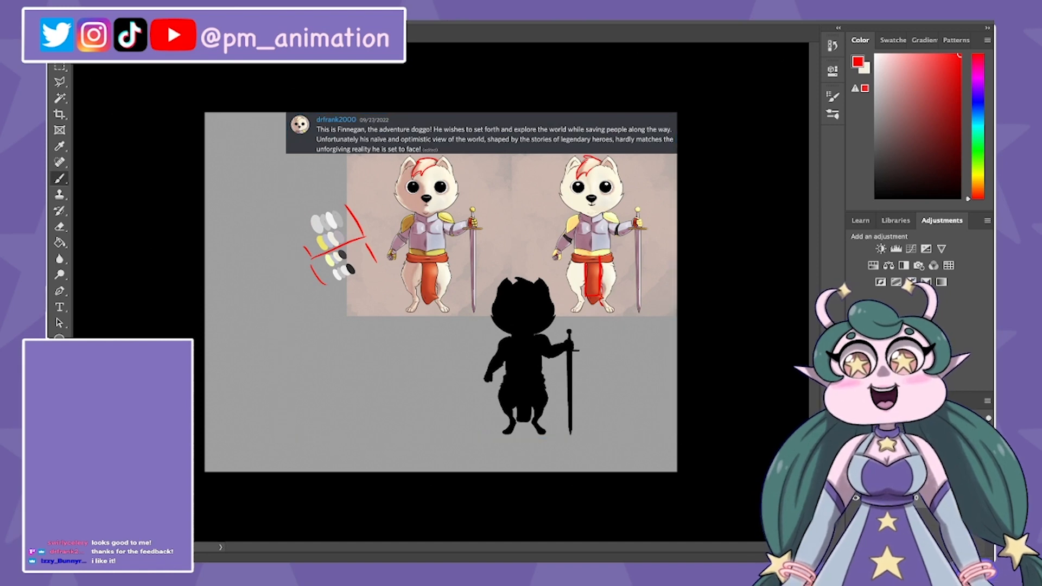